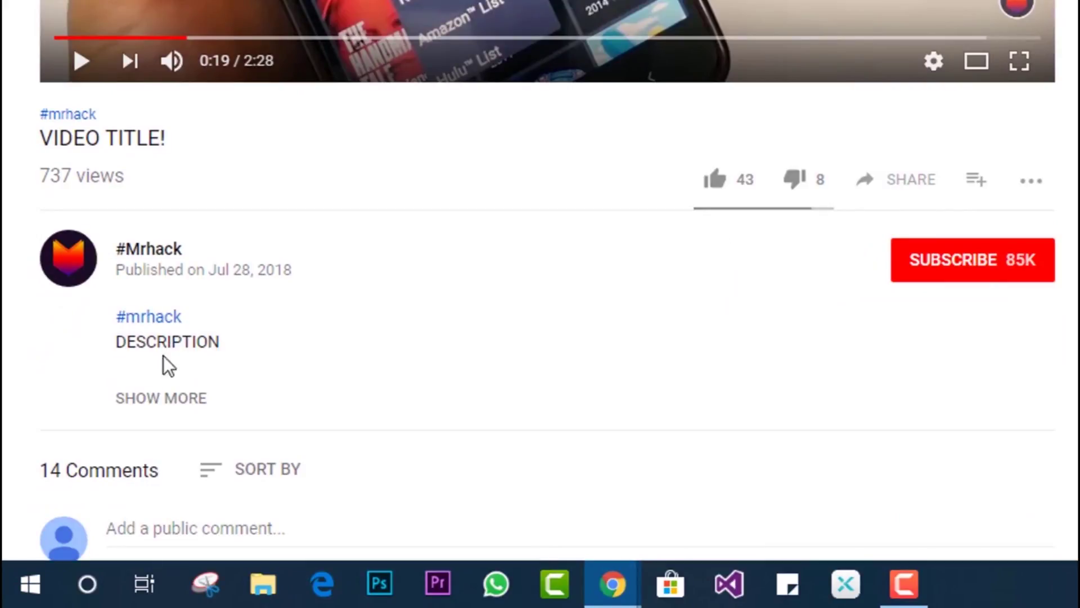
- Follow the template's bit.ly download link from the video description and solve the car-tile reCAPTCHA
click(146, 401)
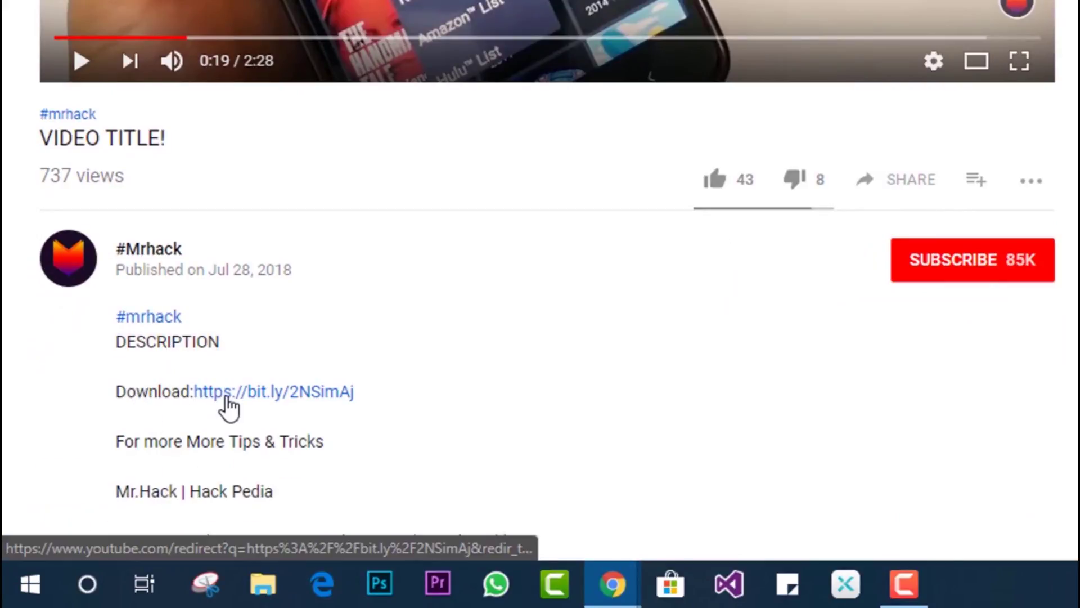
click(228, 396)
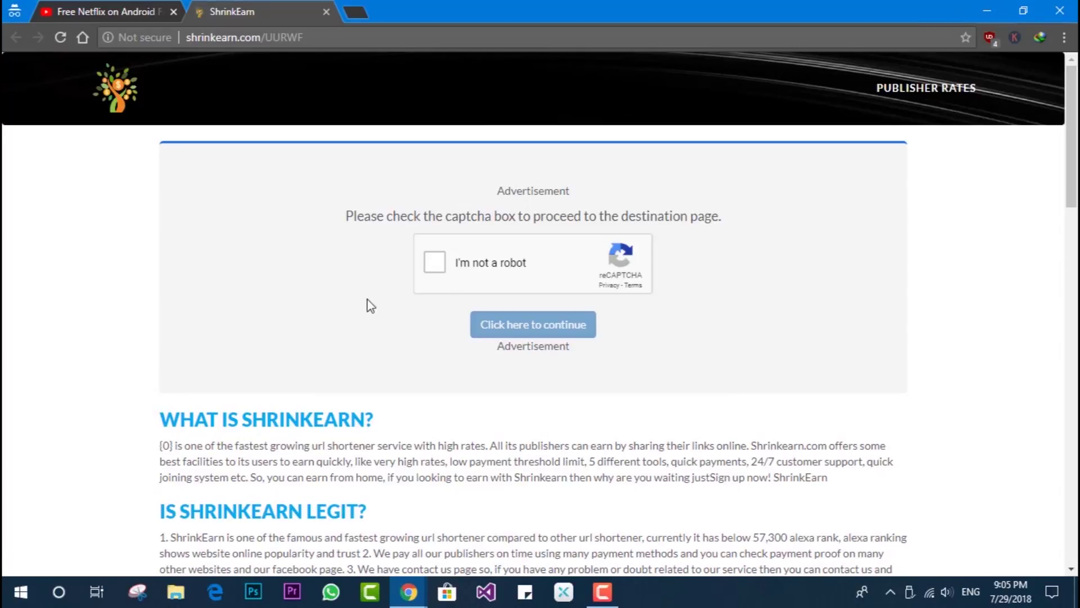
click(441, 274)
click(715, 211)
click(509, 417)
click(598, 395)
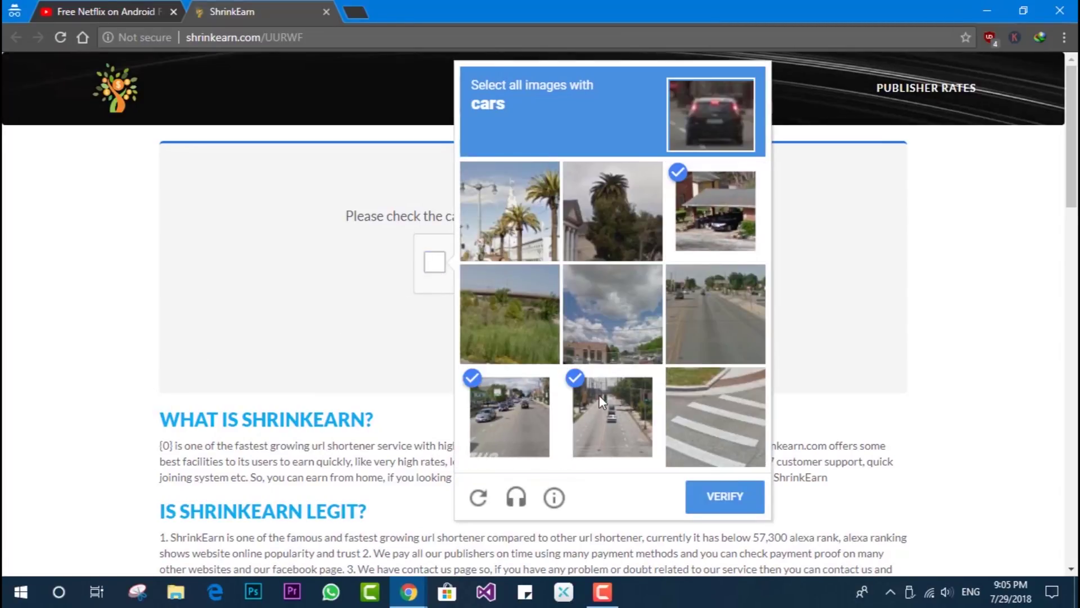
click(715, 314)
click(717, 498)
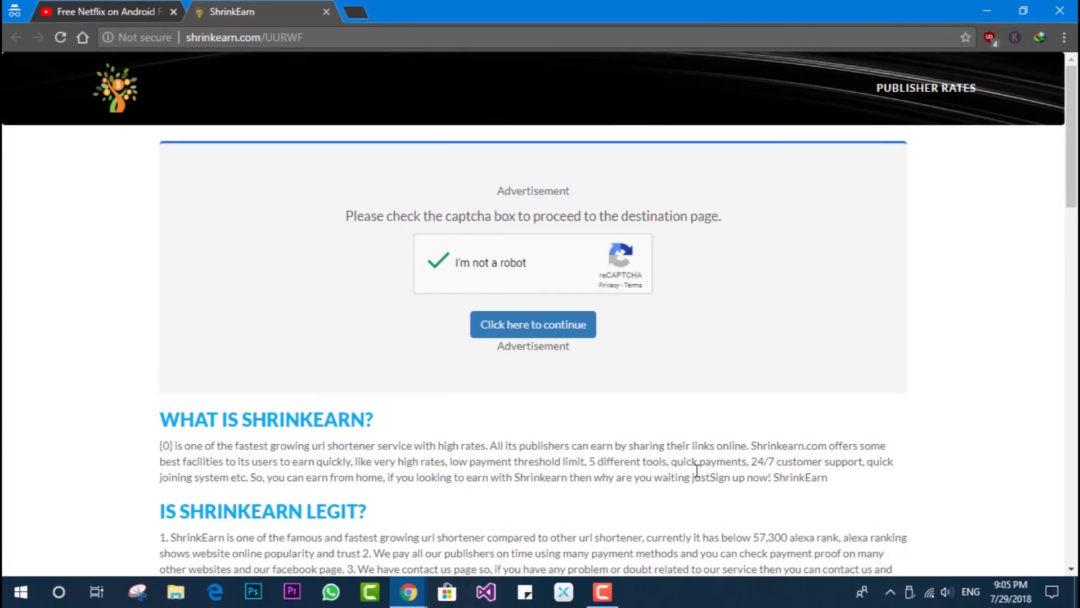
click(553, 334)
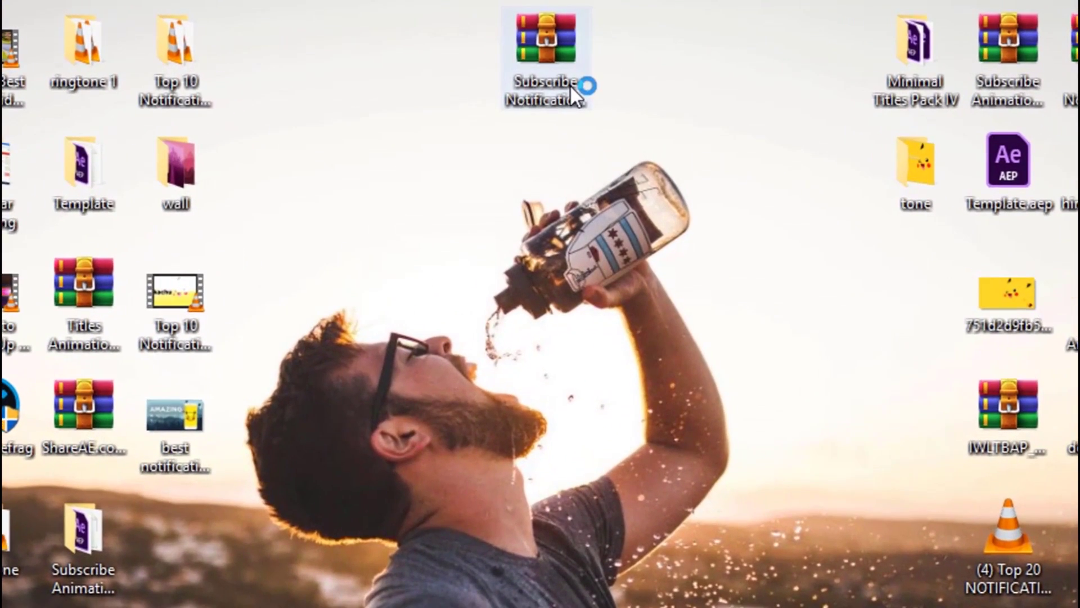
- Extract Subscribe Notification POPup.zip here and open Template.aep from the SubscribeYouTube folder
click(569, 83)
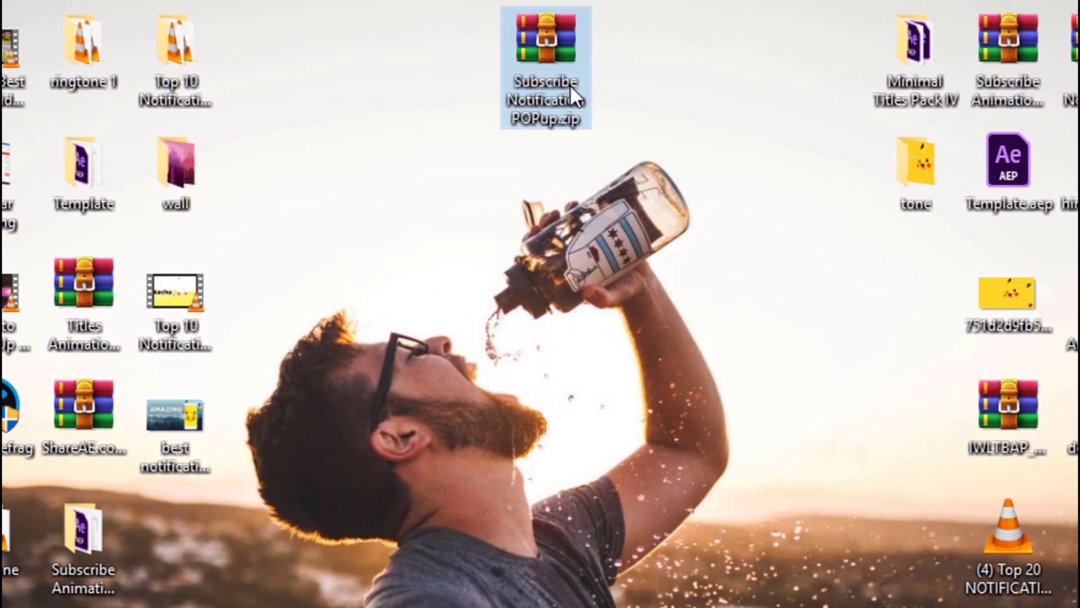
right_click(576, 72)
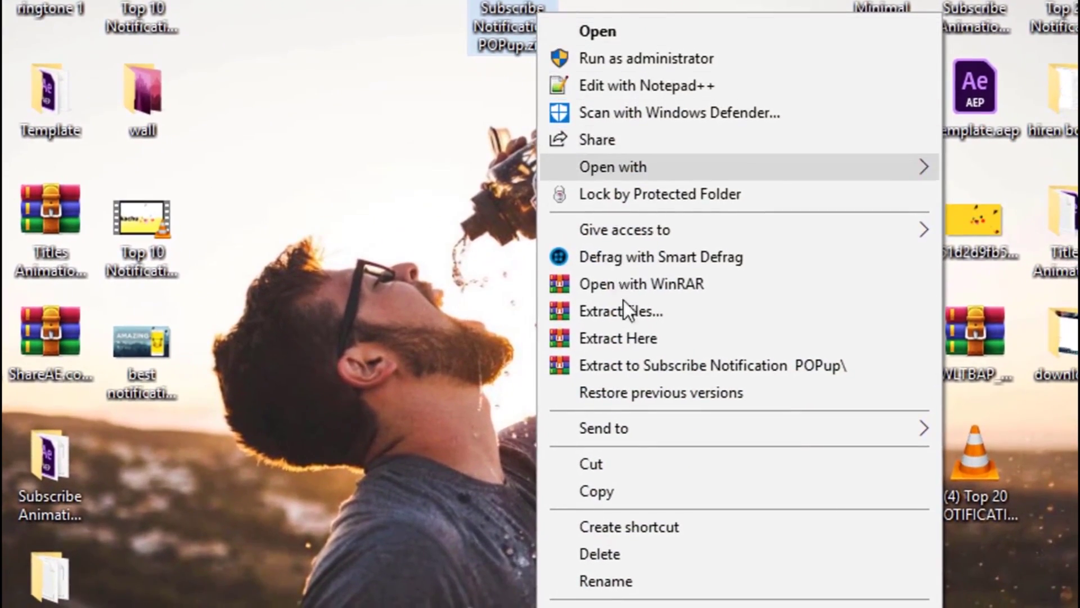
click(630, 366)
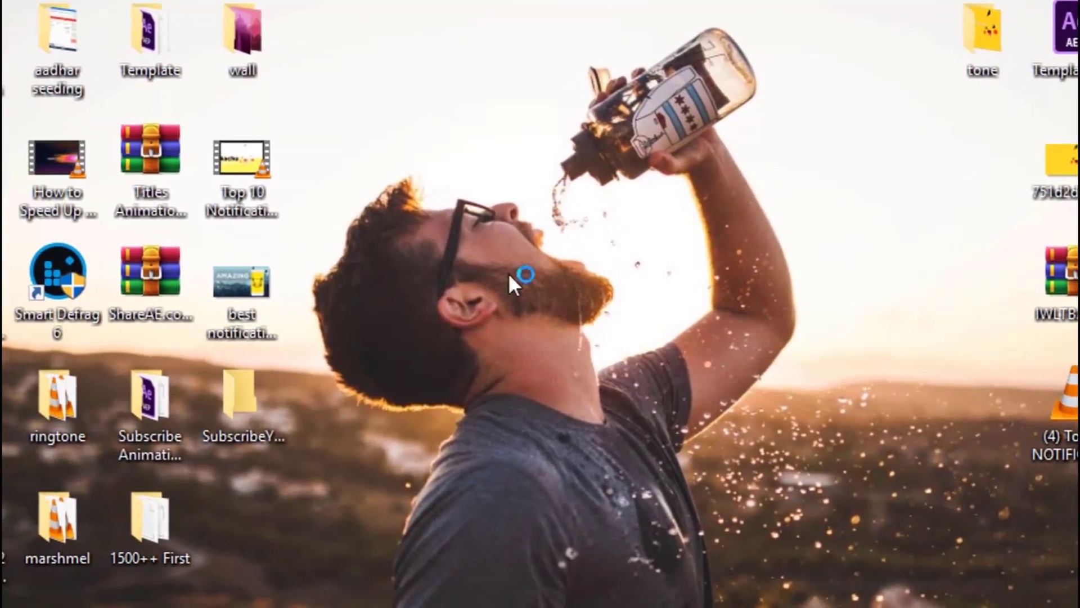
double_click(229, 410)
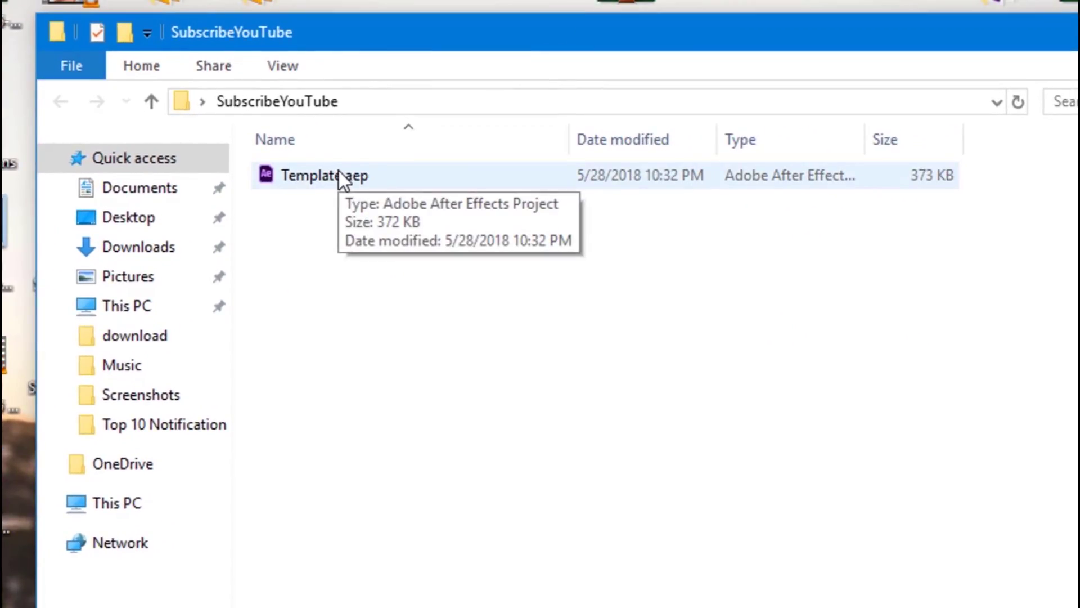
click(339, 175)
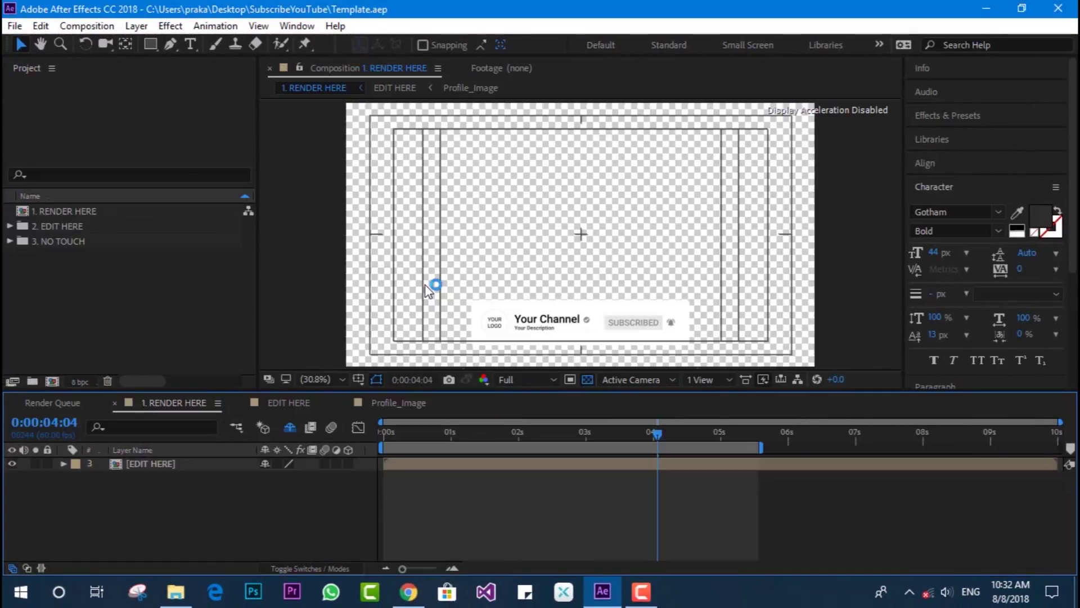
- Preview the pop-up animation, stop at 0:00:01:34, and select the [EDIT HERE] layer
drag(539, 432, 410, 435)
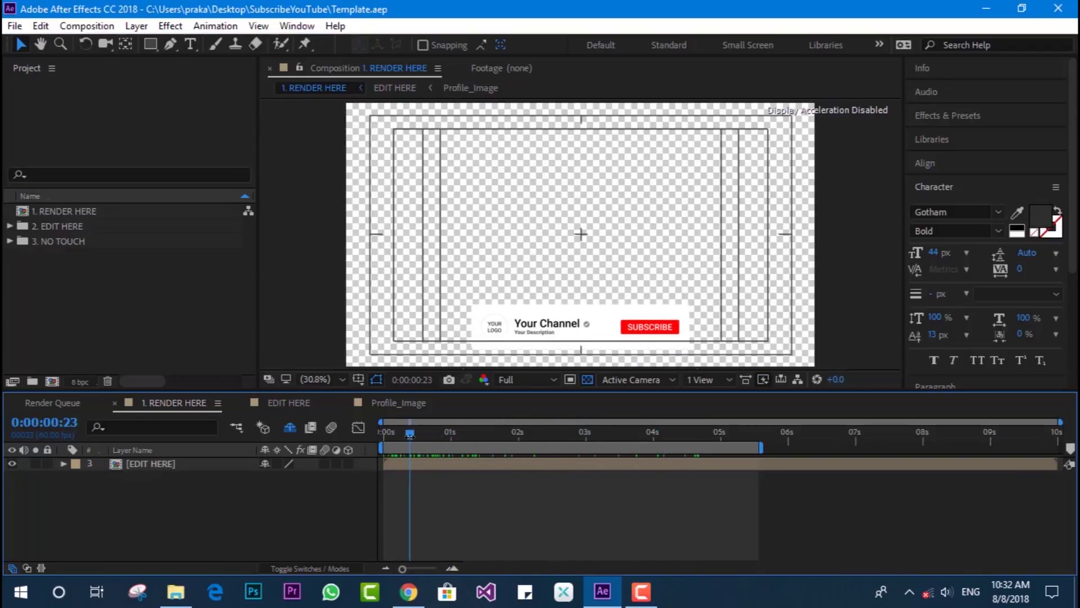
key(space)
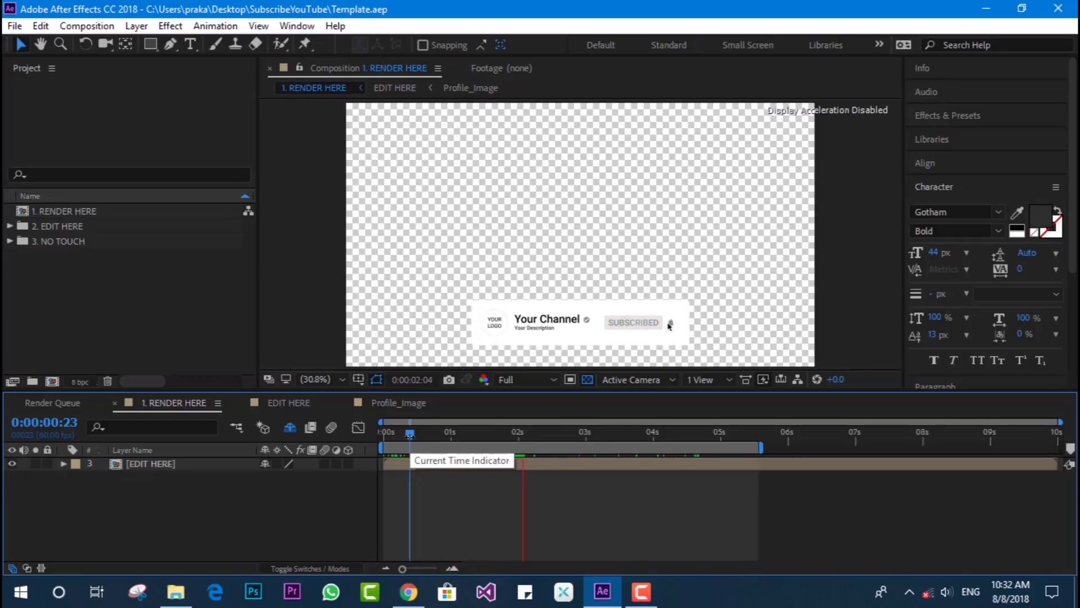
drag(409, 434, 493, 434)
click(177, 463)
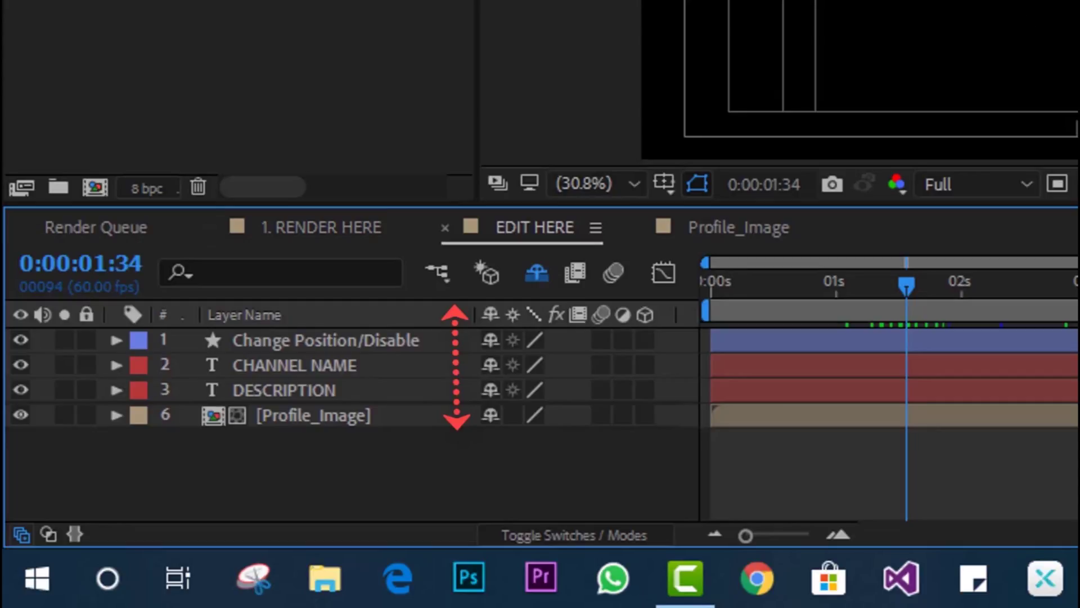
- Replace the placeholder channel name text with 'Mrhack'
click(294, 365)
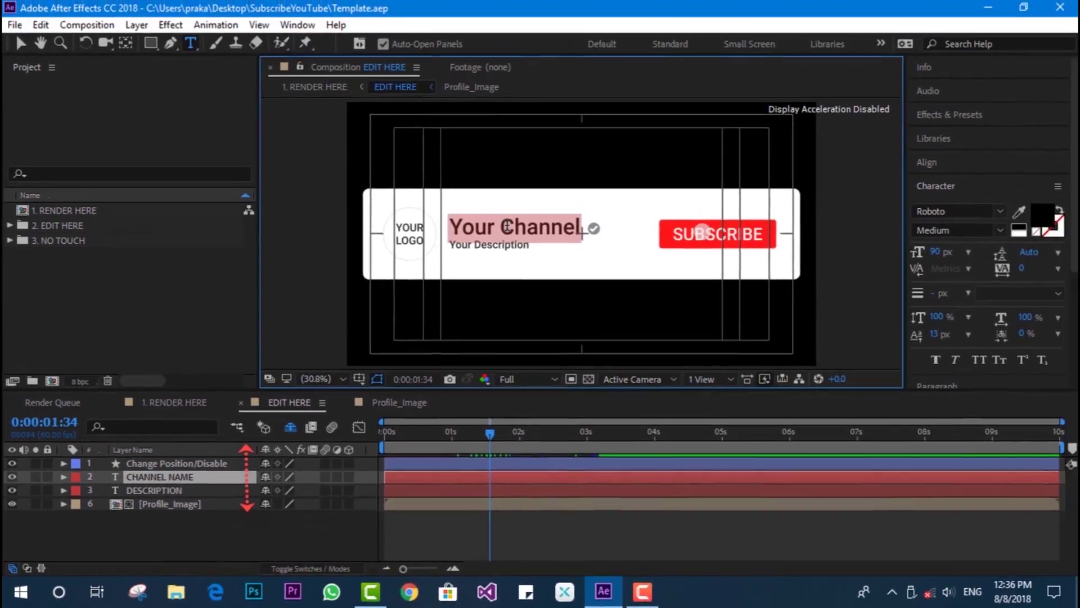
click(469, 228)
key(ctrl+a)
text(Mr)
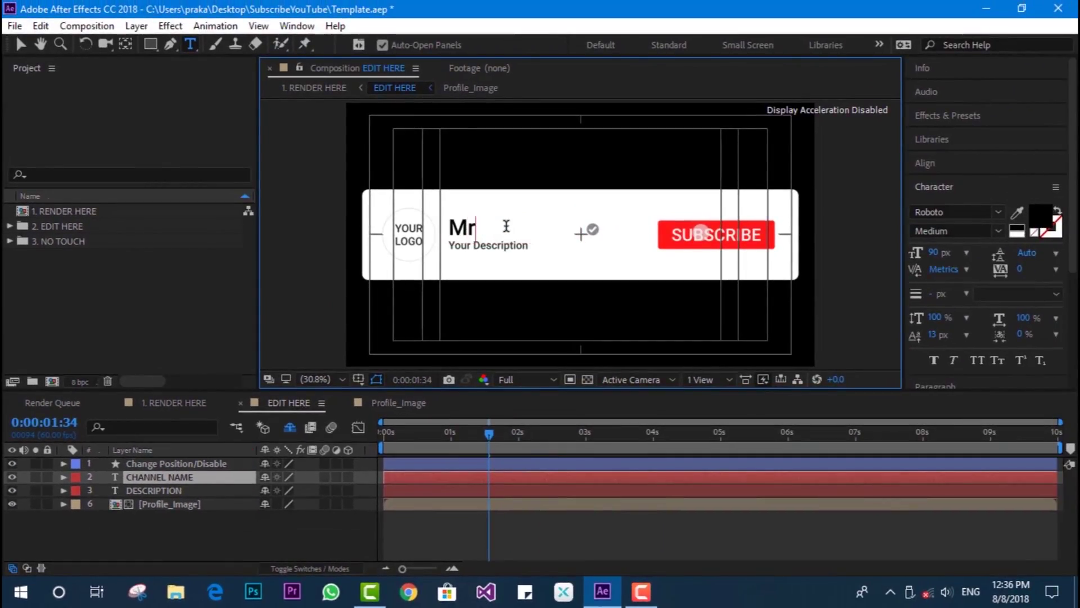
text(hack)
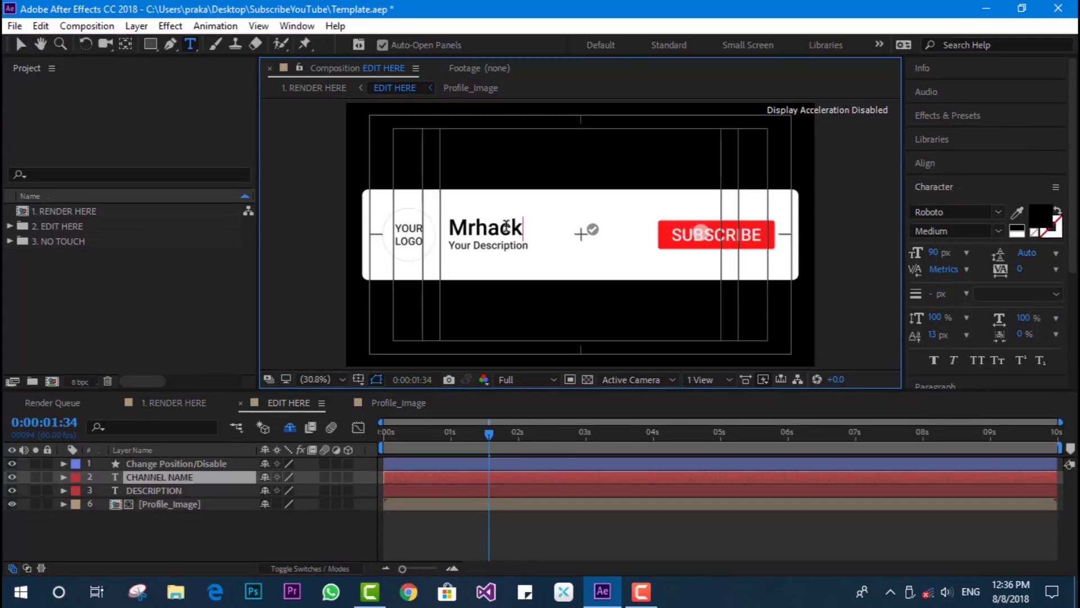
- Set the Mrhack channel name font to Gotham Bold
key(ctrl+a)
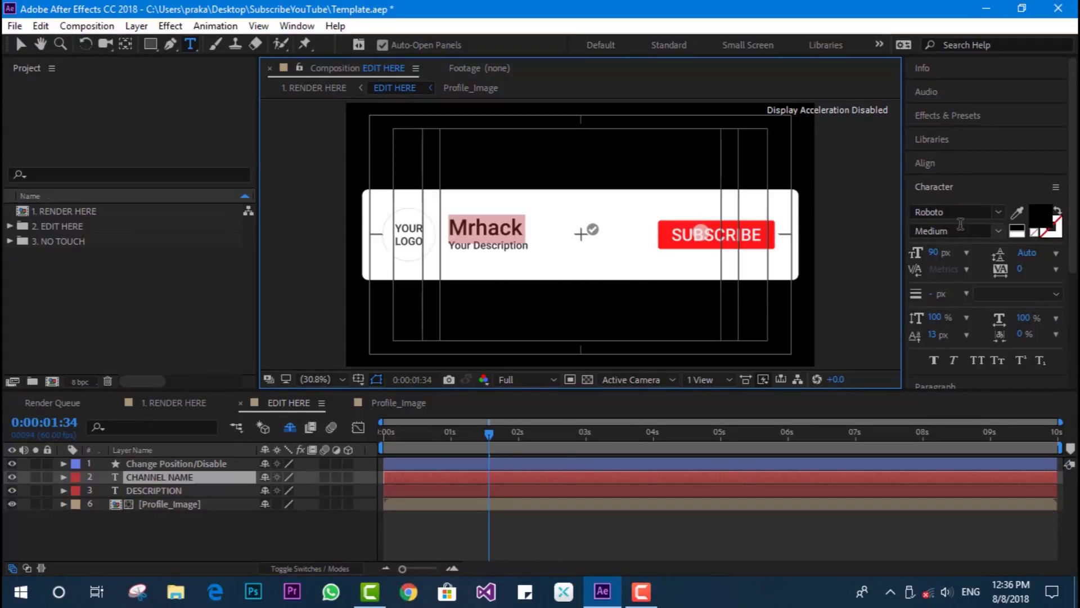
click(997, 212)
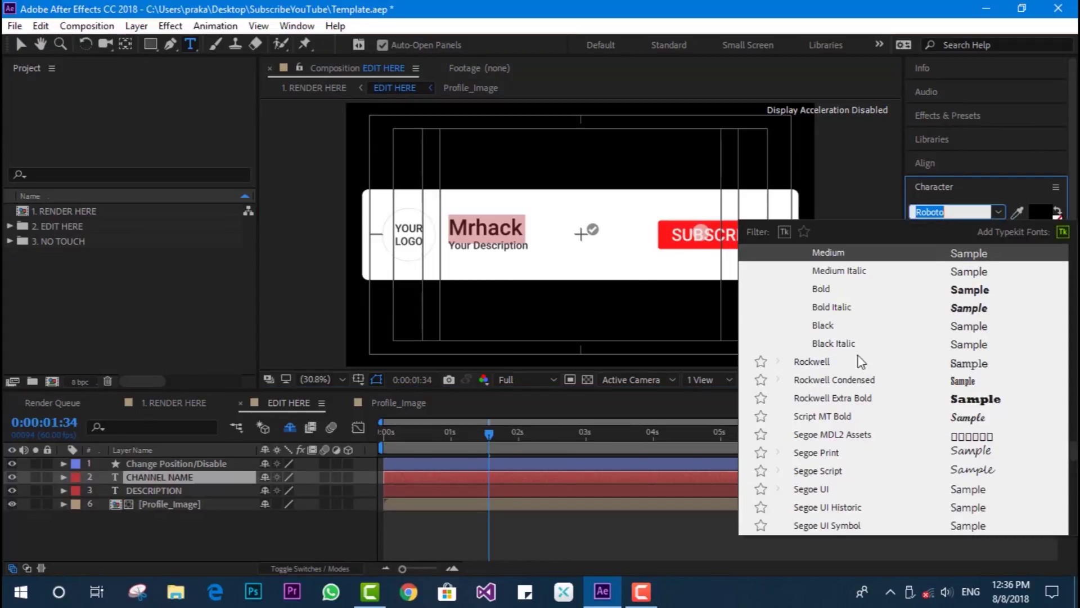
scroll(842, 401, down, 1)
scroll(842, 400, down, 1)
scroll(861, 393, up, 6)
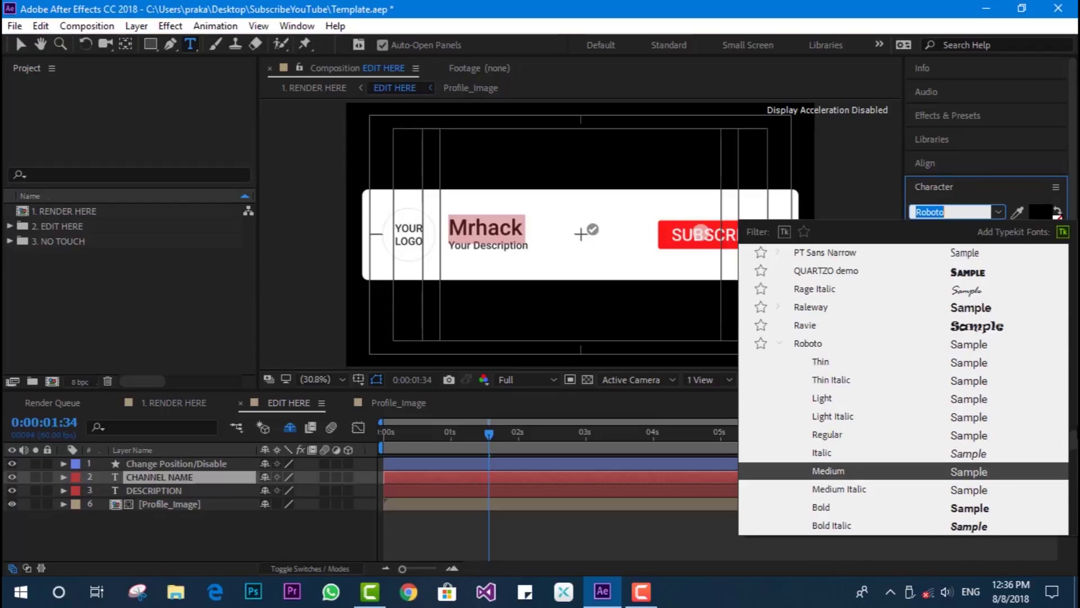
drag(1076, 440, 1075, 348)
click(878, 448)
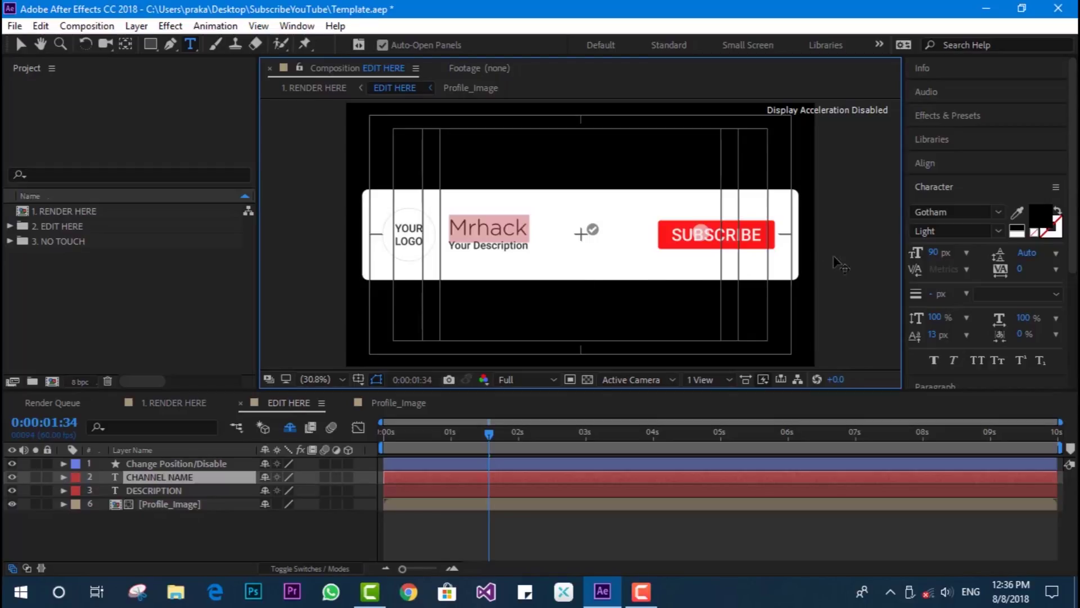
click(997, 232)
click(946, 266)
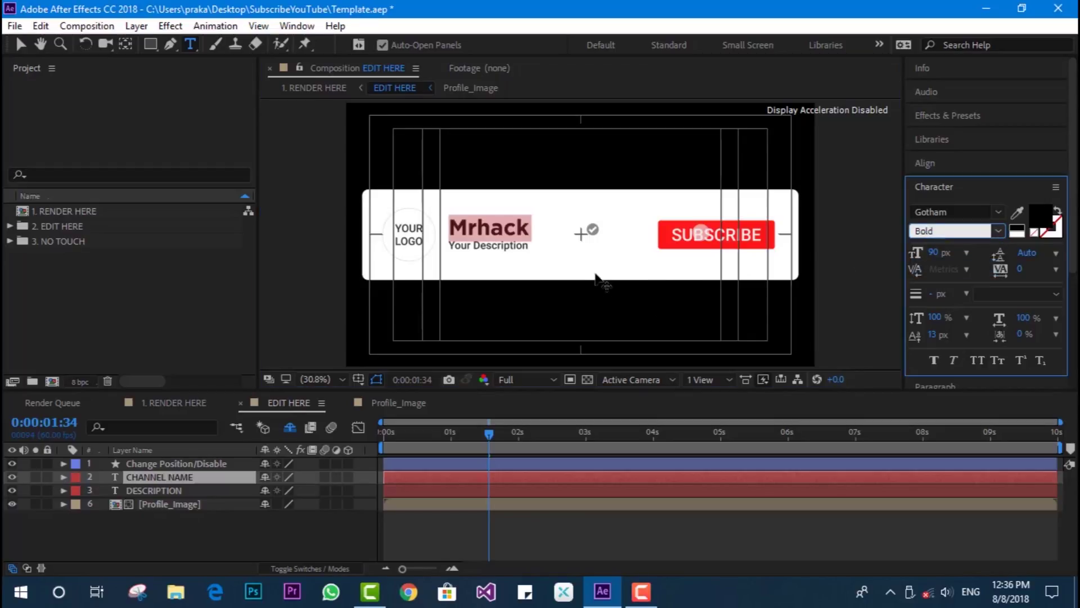
click(515, 240)
- Replace the description text with 'Life Hacks that Everyone Needs', correcting the capital L
click(169, 504)
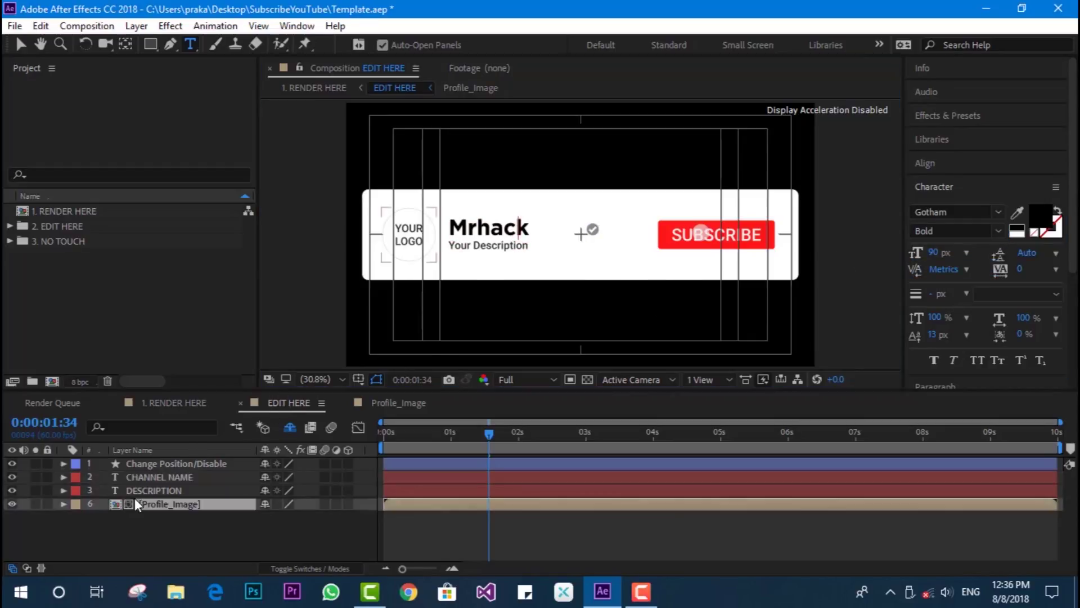
click(501, 240)
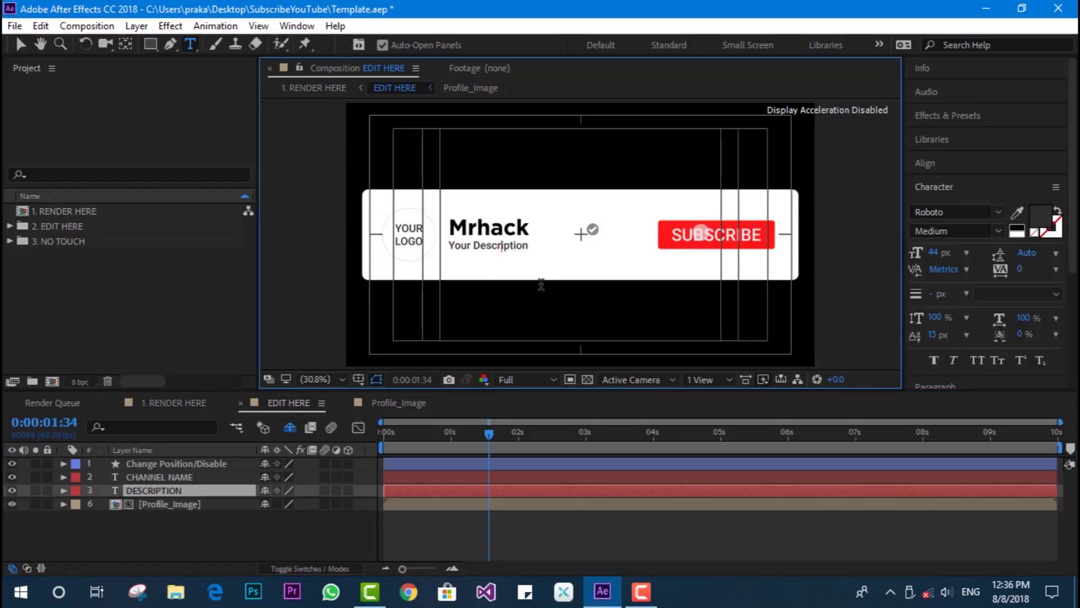
key(ctrl+a)
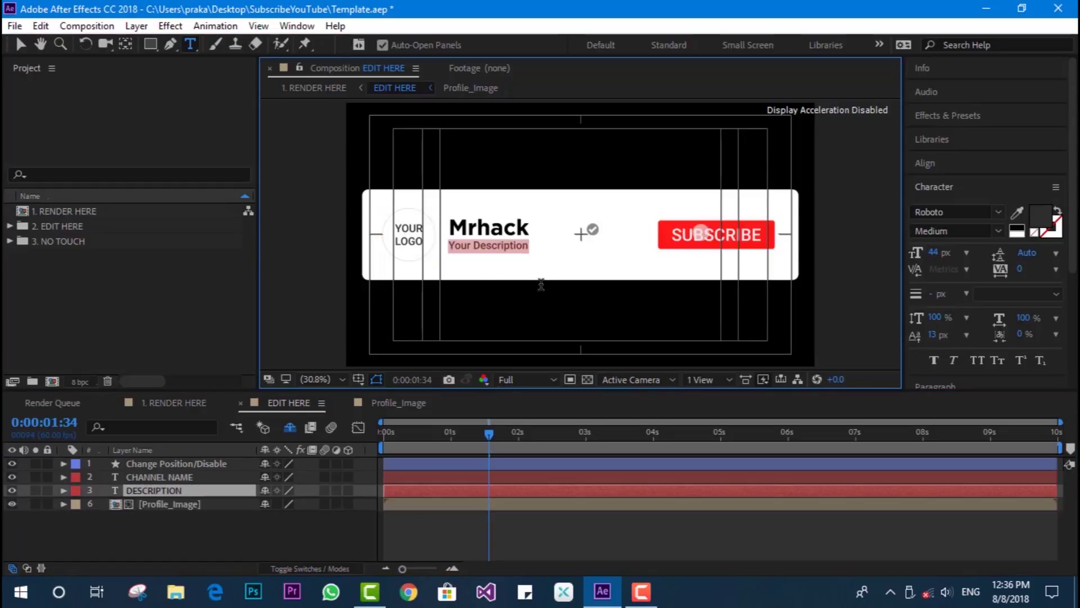
text(I)
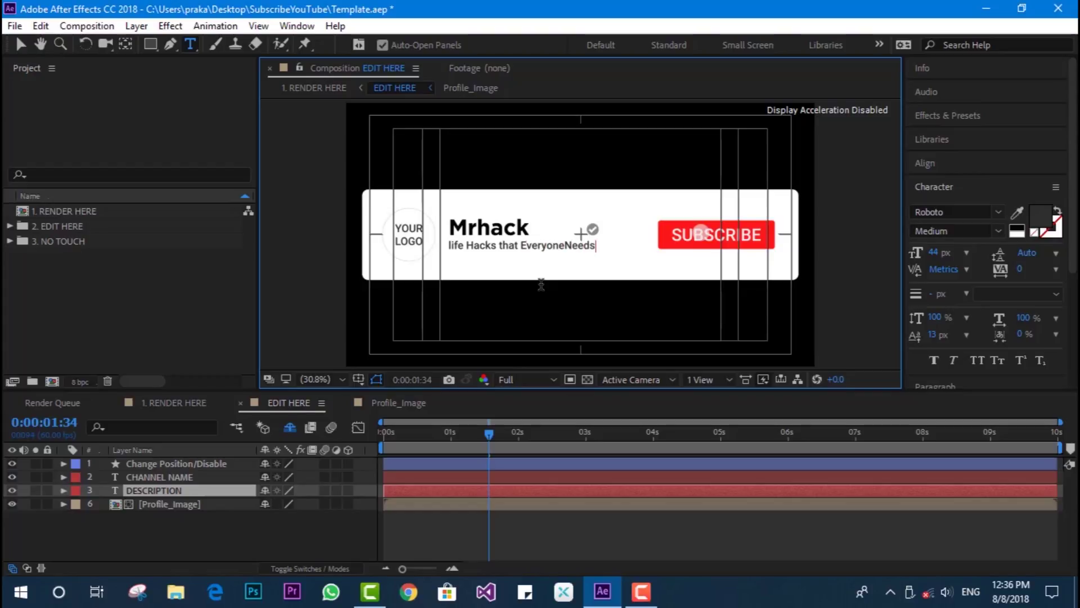
key(Left)
key(Left)
key(Left)
key(Left)
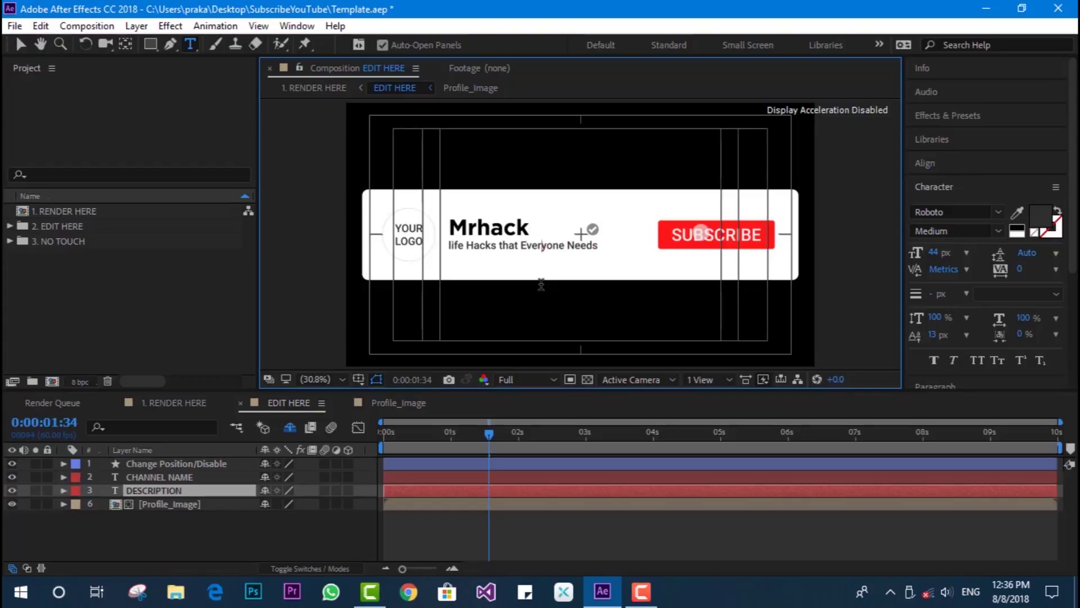
key(Left)
key(Left)
key(Left)
key(Left)
key(Left)
key(Left)
key(Left)
key(Left)
key(Left)
key(Left)
key(Left)
key(Left)
key(Left)
key(BackSpace)
text(L)
key(Right)
key(Right)
key(Right)
key(Right)
key(Right)
key(Right)
key(Right)
key(Right)
key(Right)
key(Right)
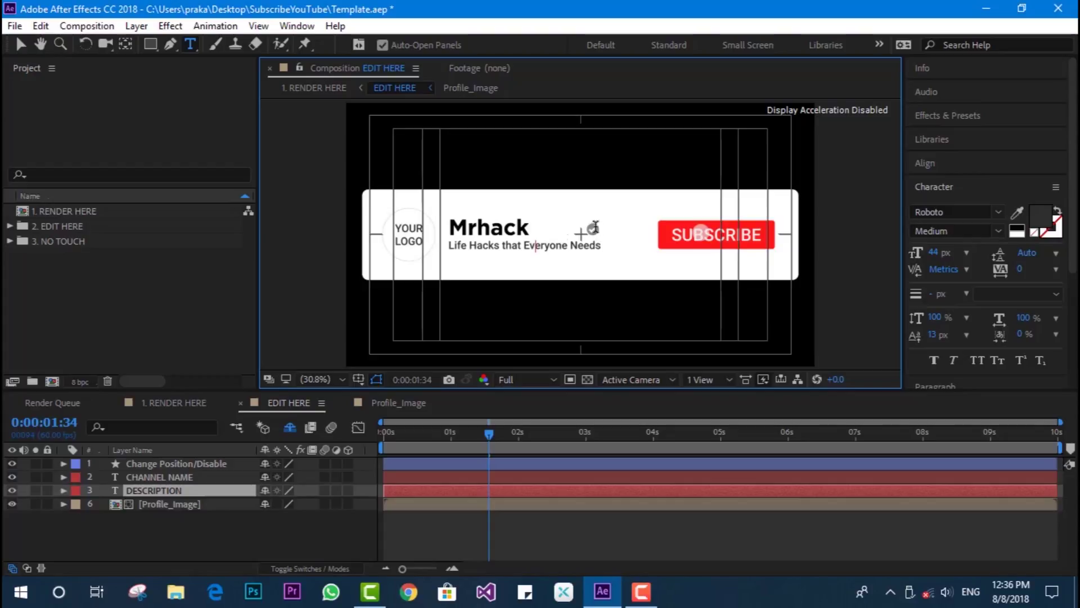
click(149, 465)
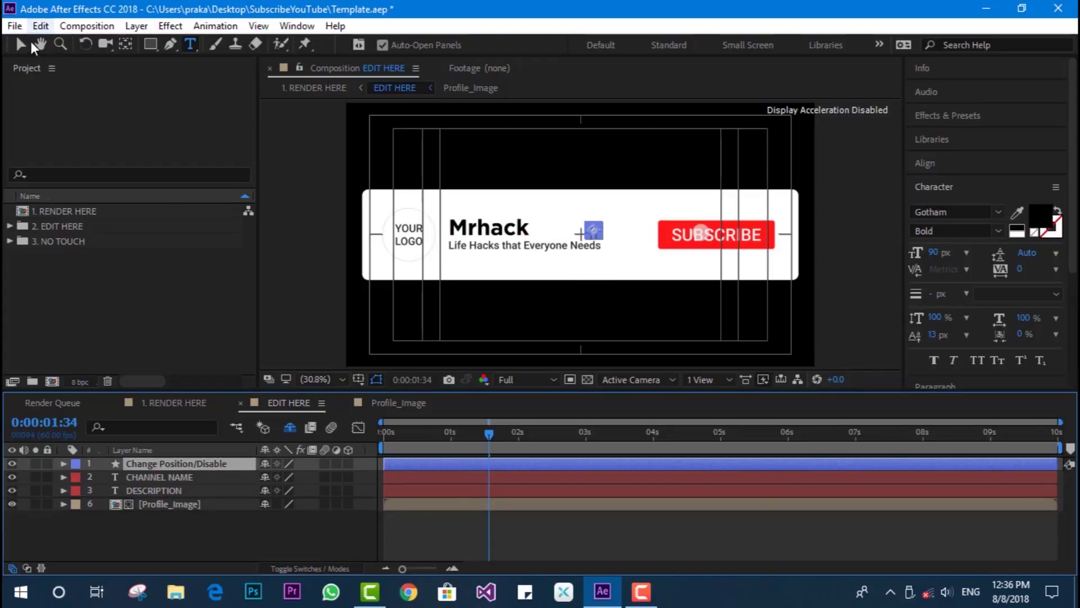
- Nudge the verified badge left so it sits right beside the Mrhack name
click(21, 44)
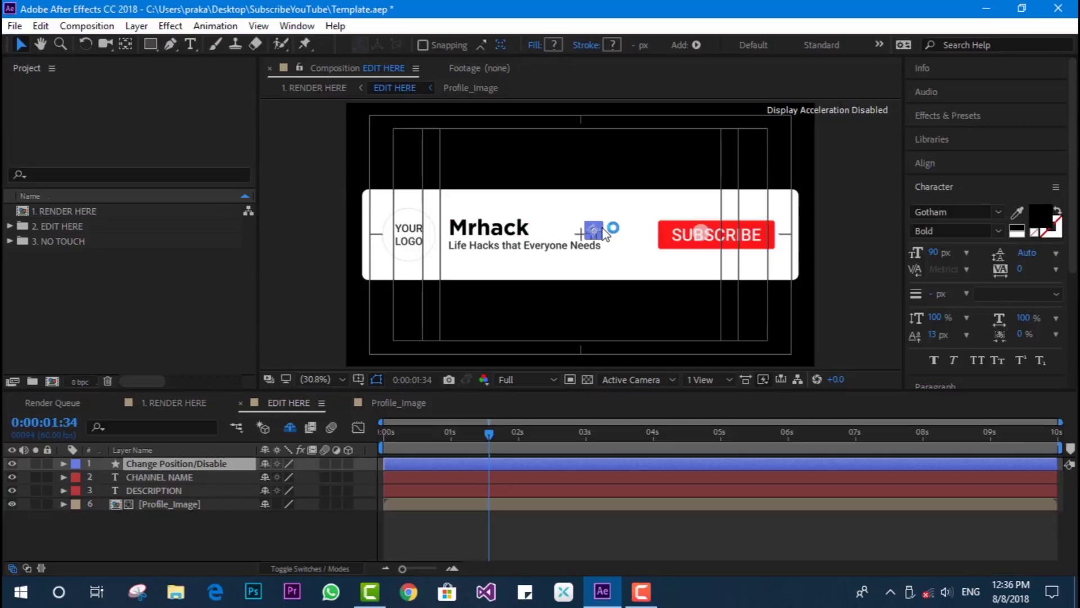
key(shift+Left)
key(shift+Left)
key(shift+Left)
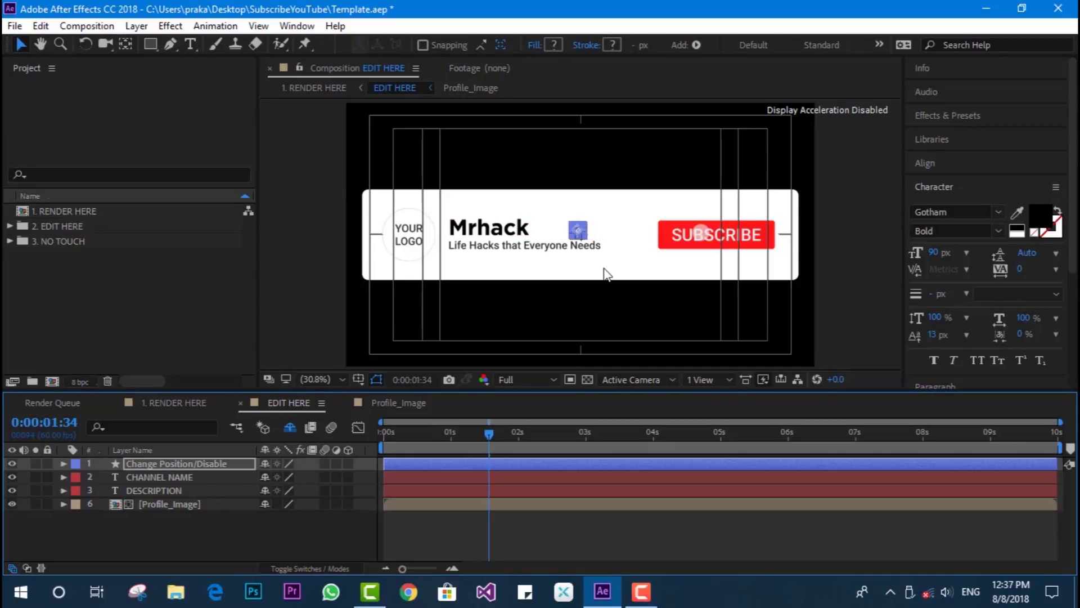
key(shift+Left)
key(shift+Left)
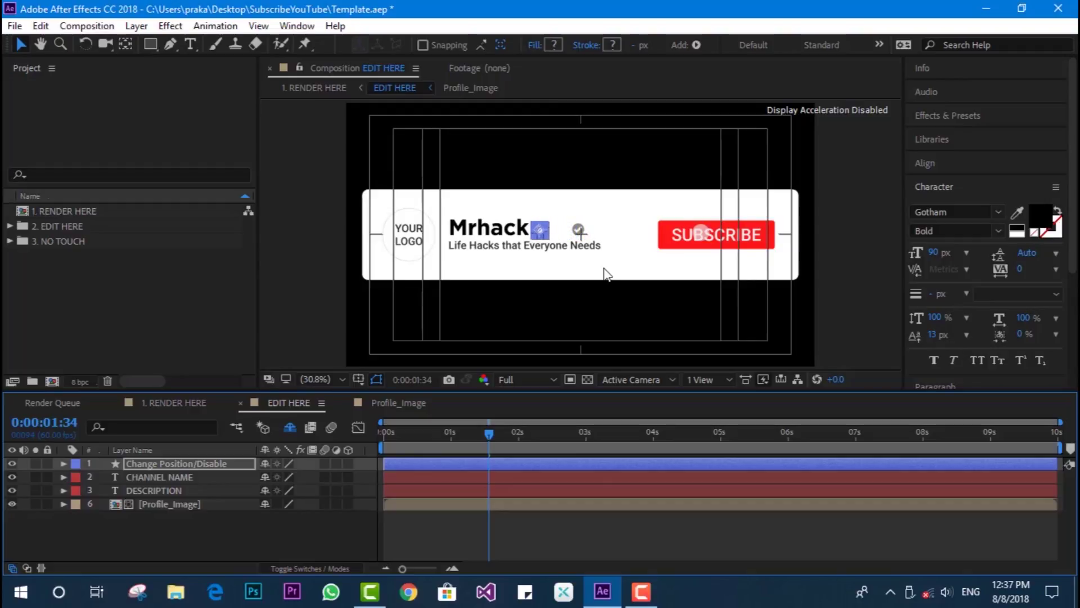
- Scrub to the SUBSCRIBED state and select the CHANNEL NAME and Profile_Image layers
drag(490, 431, 506, 433)
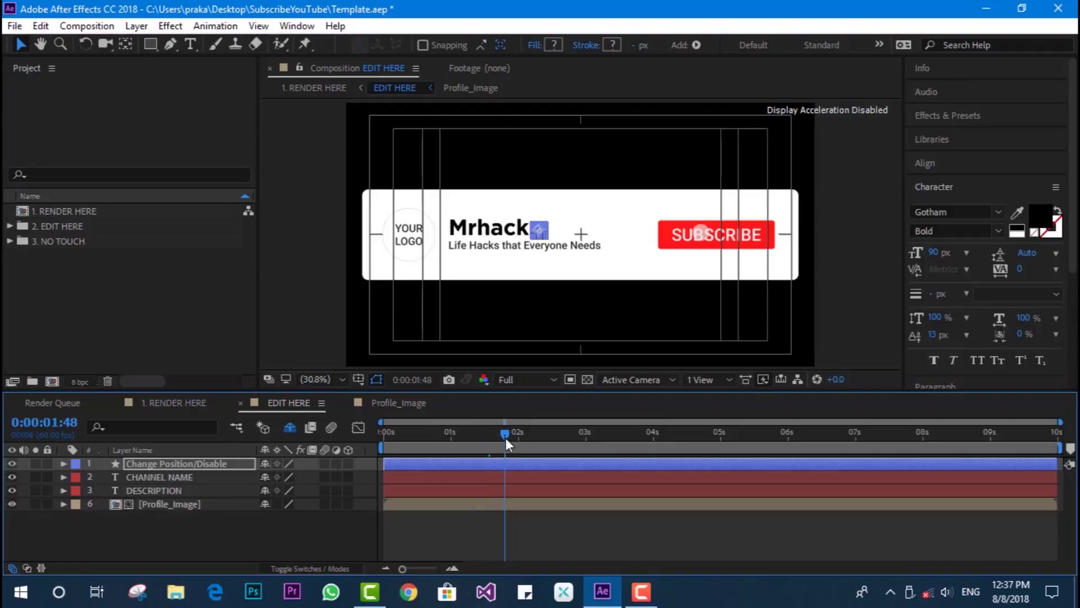
click(431, 528)
click(176, 477)
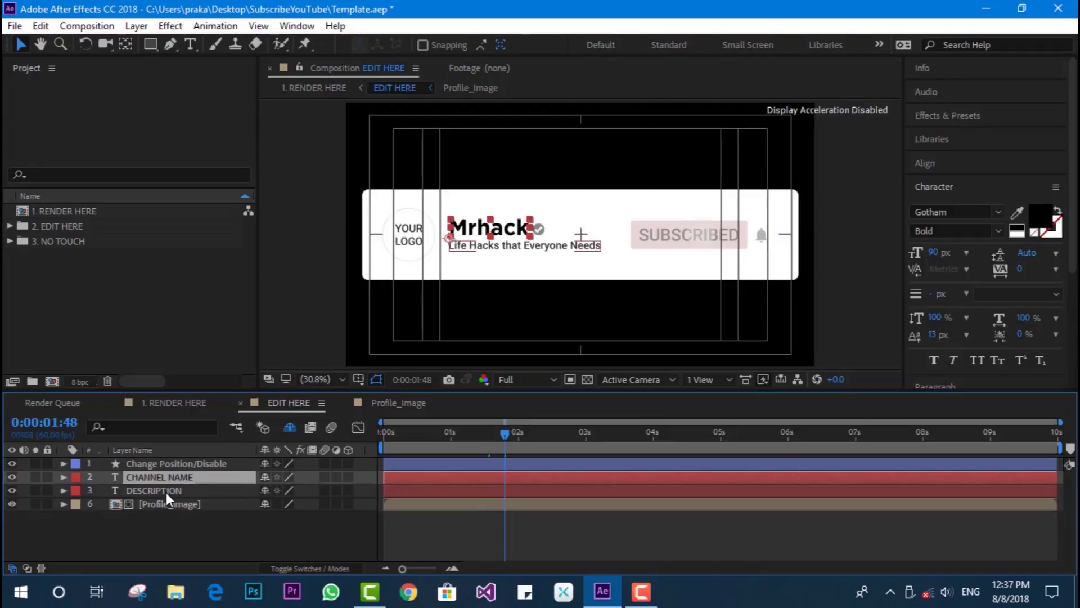
click(162, 504)
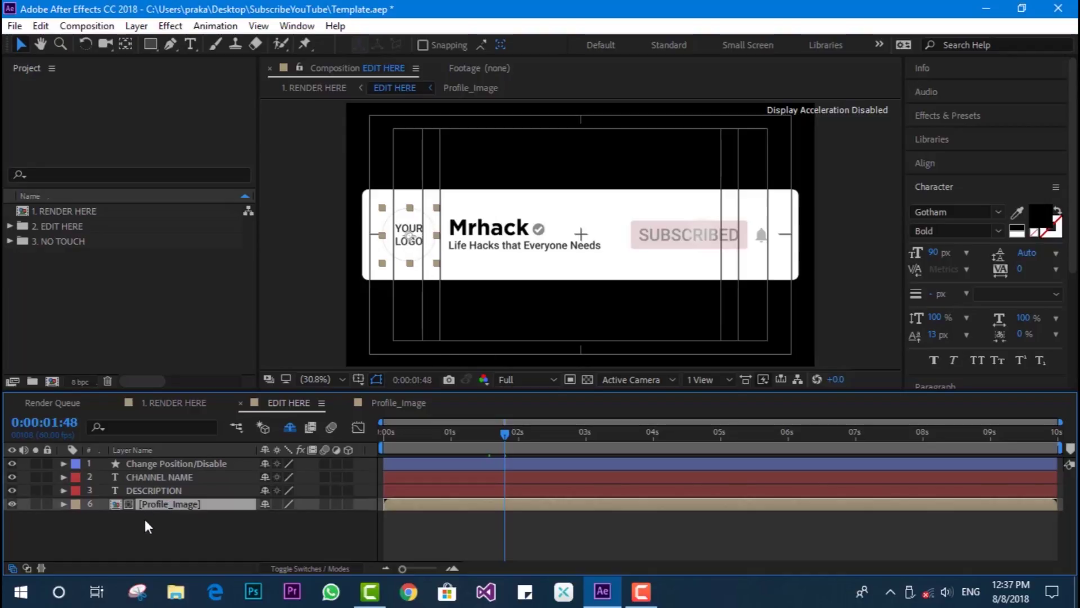
- Open the Profile_Image precomp, toggle the bg layer's visibility off and on, and bring up File Explorer
double_click(153, 505)
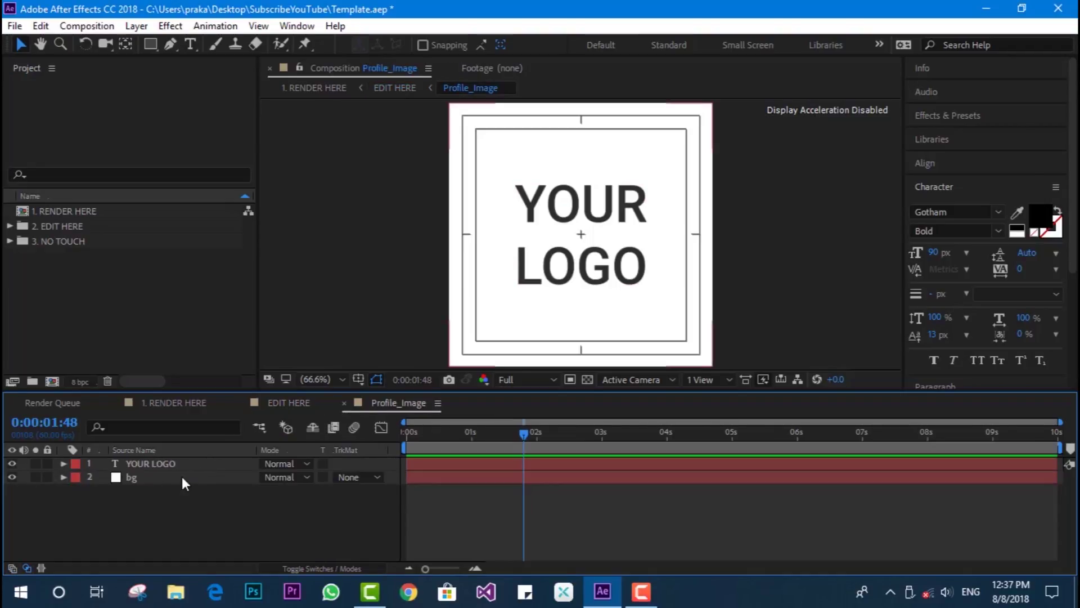
click(165, 463)
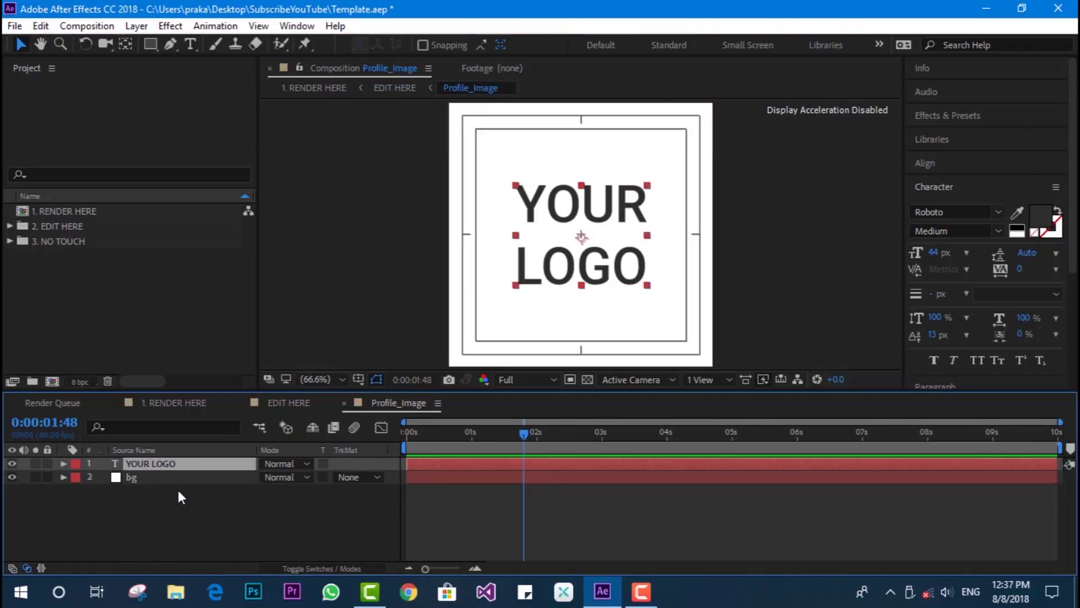
click(164, 476)
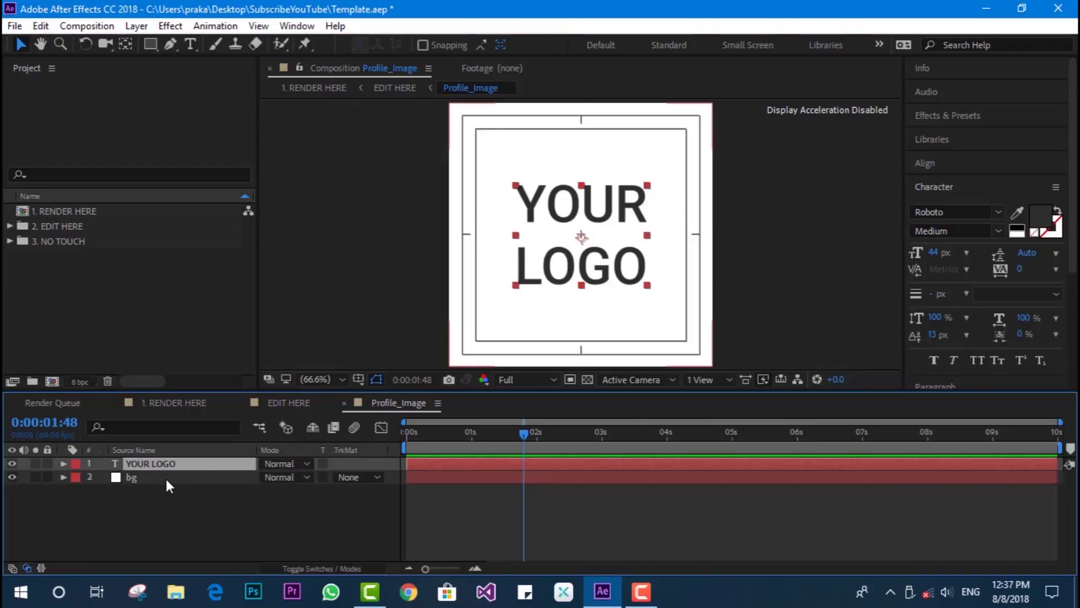
click(12, 477)
click(12, 477)
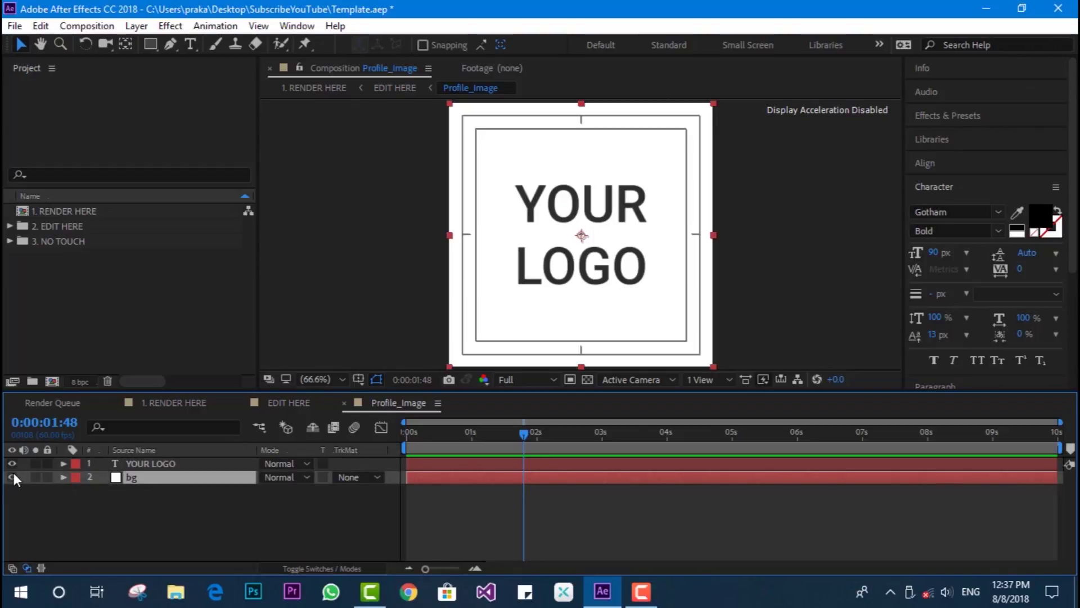
click(154, 465)
click(161, 510)
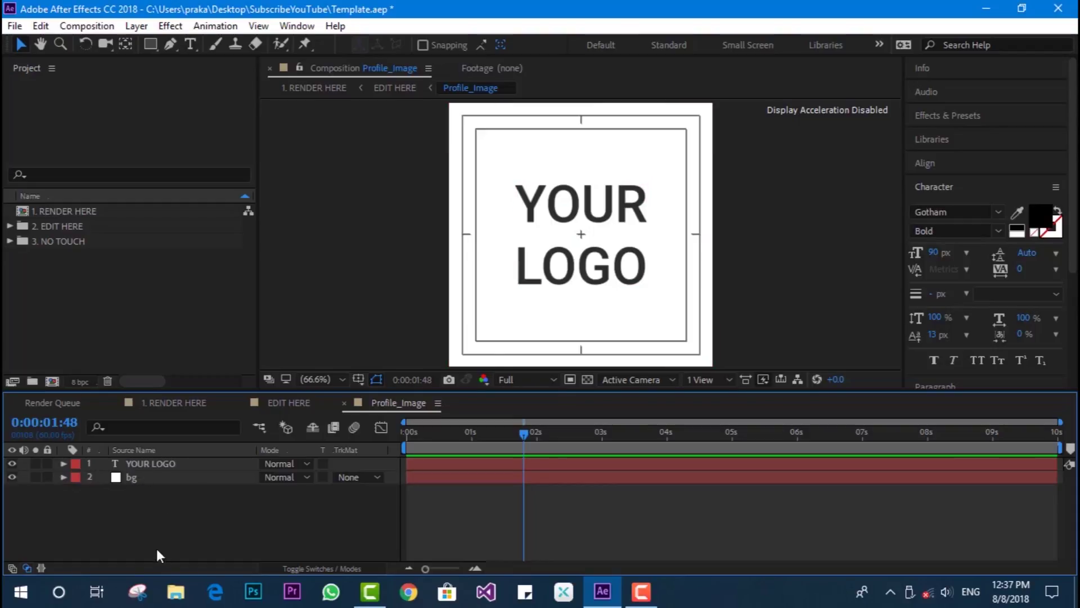
click(175, 591)
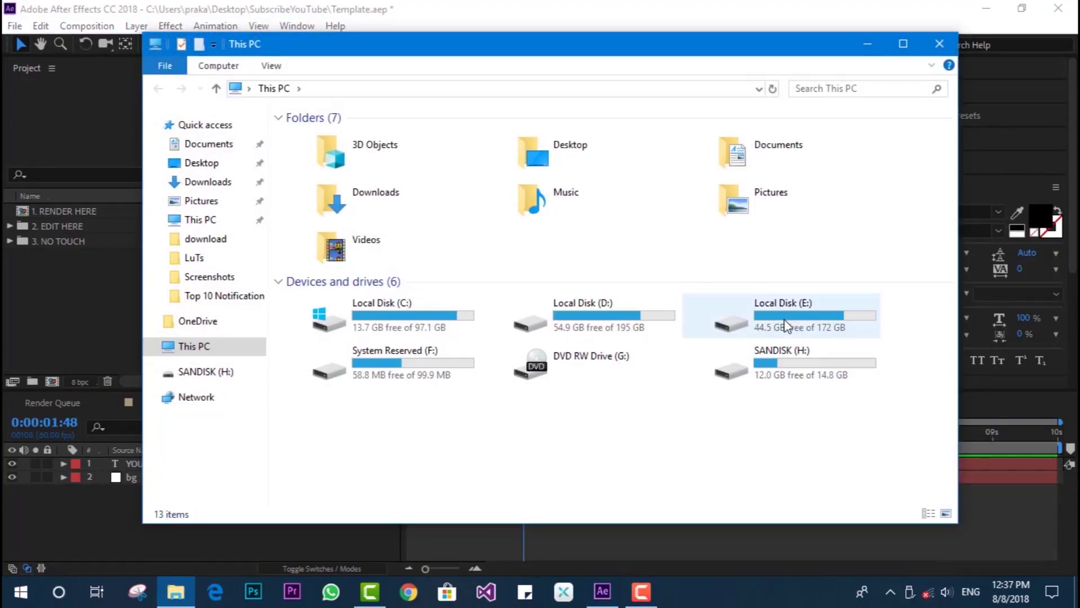
- Drag mrhack_trans.png from E:\Mrhack\Edit Pack into the Profile_Image composition
double_click(784, 321)
click(394, 303)
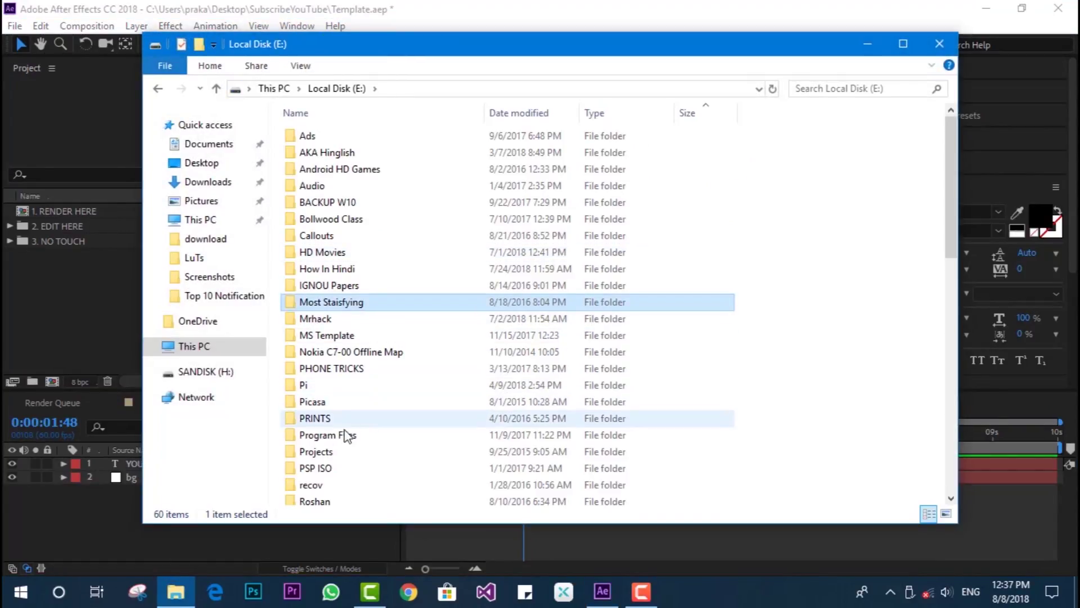
scroll(350, 444, down, 4)
scroll(347, 269, up, 1)
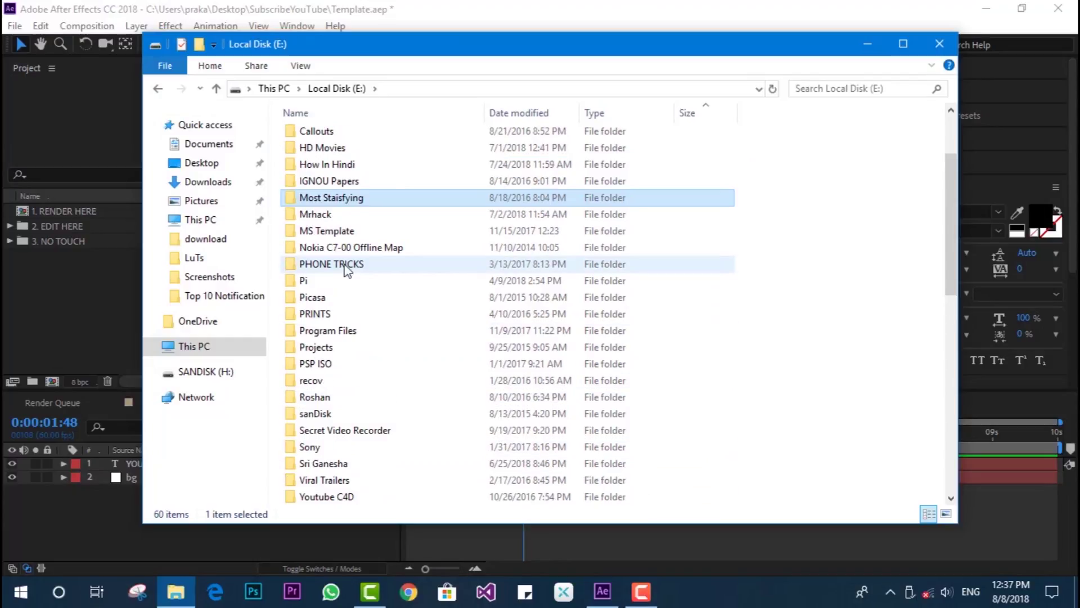
double_click(318, 215)
click(513, 185)
double_click(513, 186)
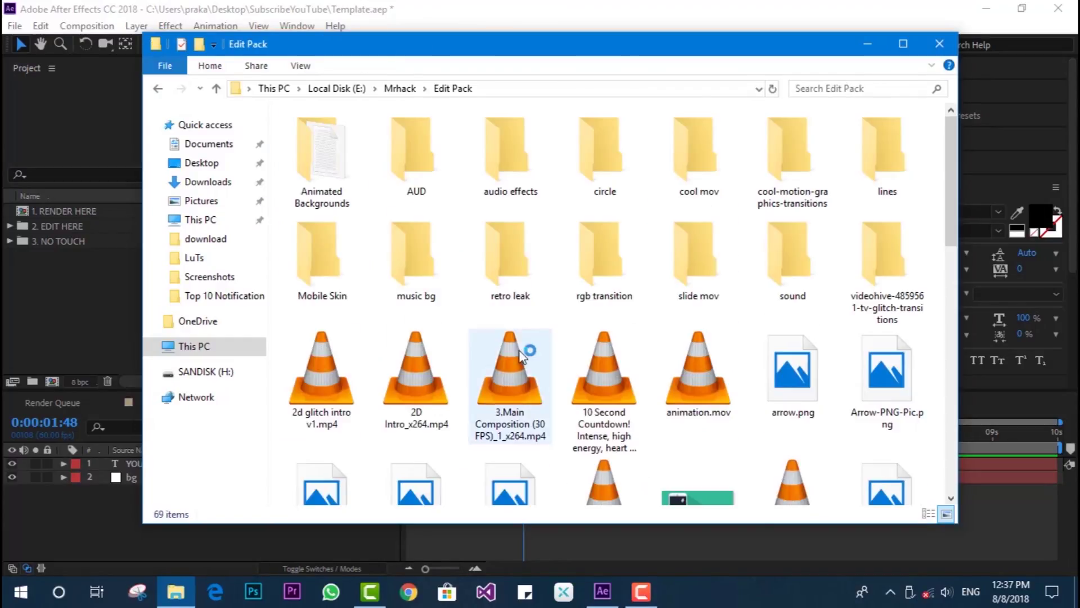
scroll(532, 236, down, 10)
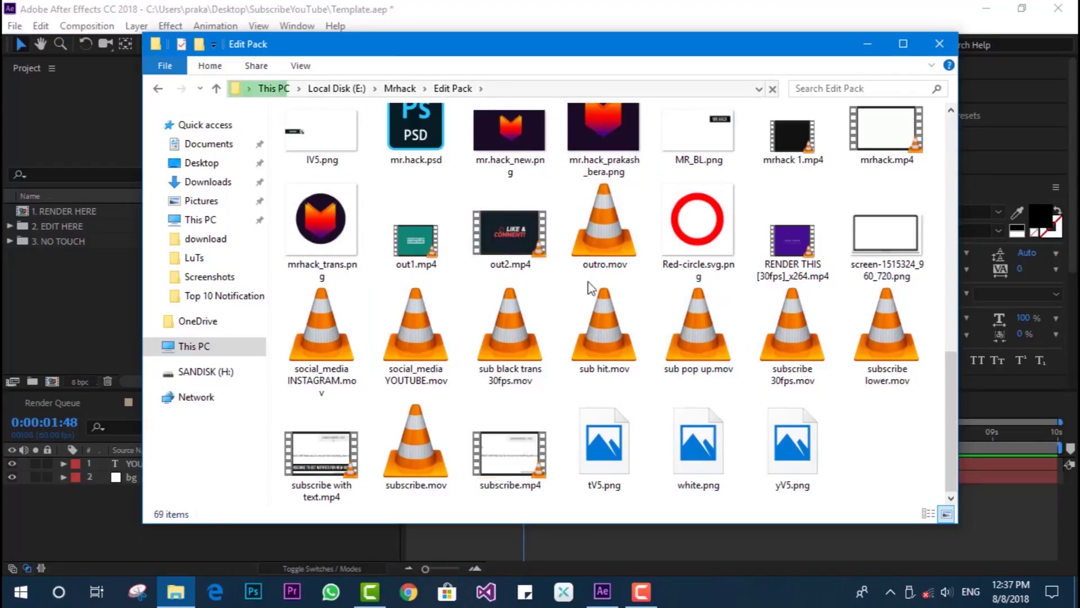
click(310, 255)
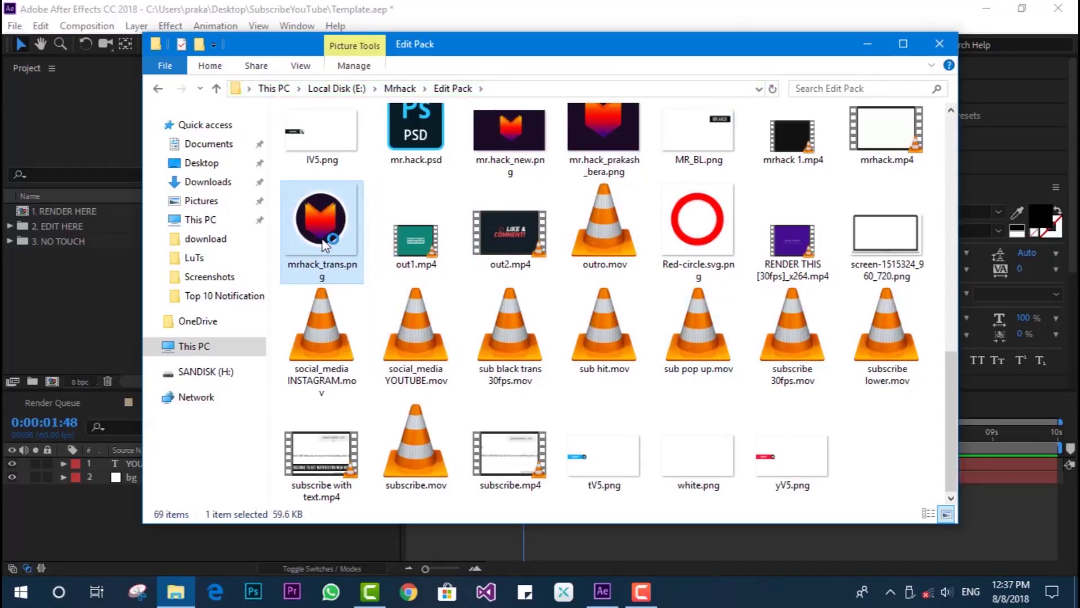
drag(312, 258, 145, 448)
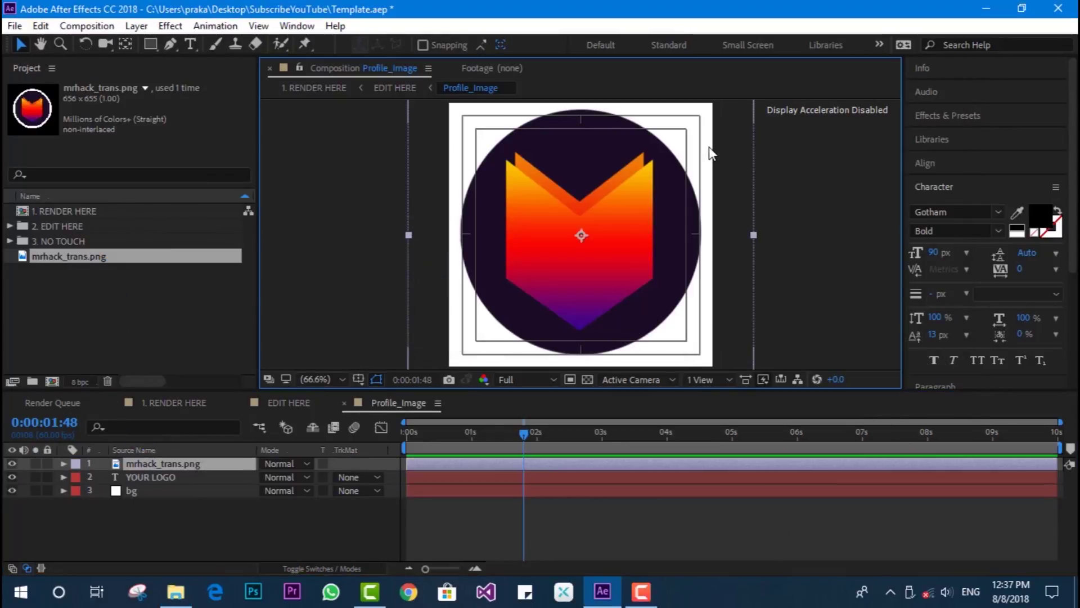
- Zoom the viewer to 50%, scale the logo to fit the frame, and check it in EDIT HERE
key(comma)
drag(450, 105, 470, 128)
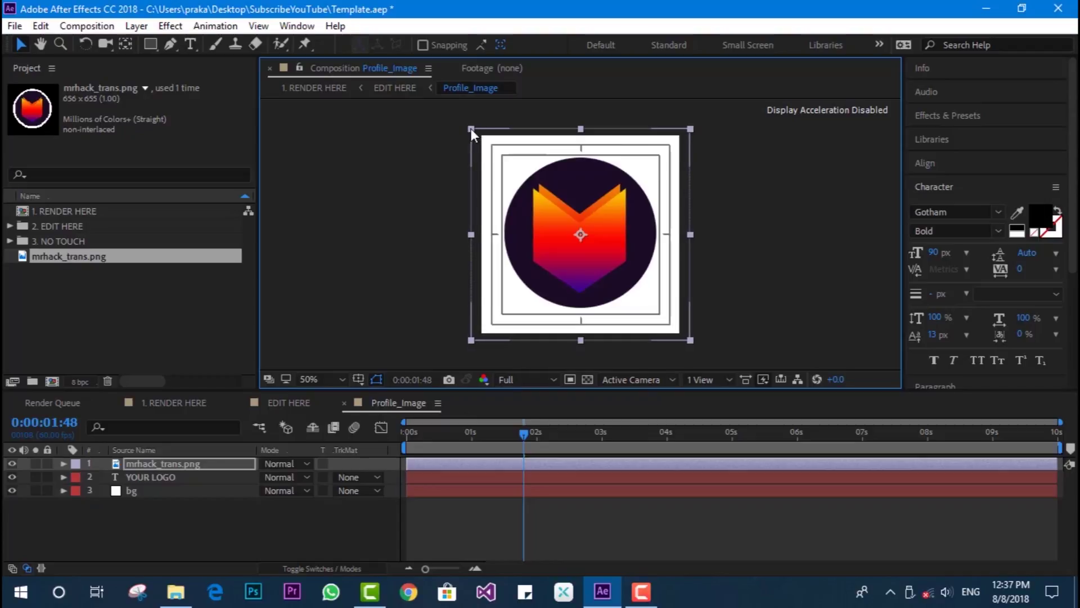
click(600, 511)
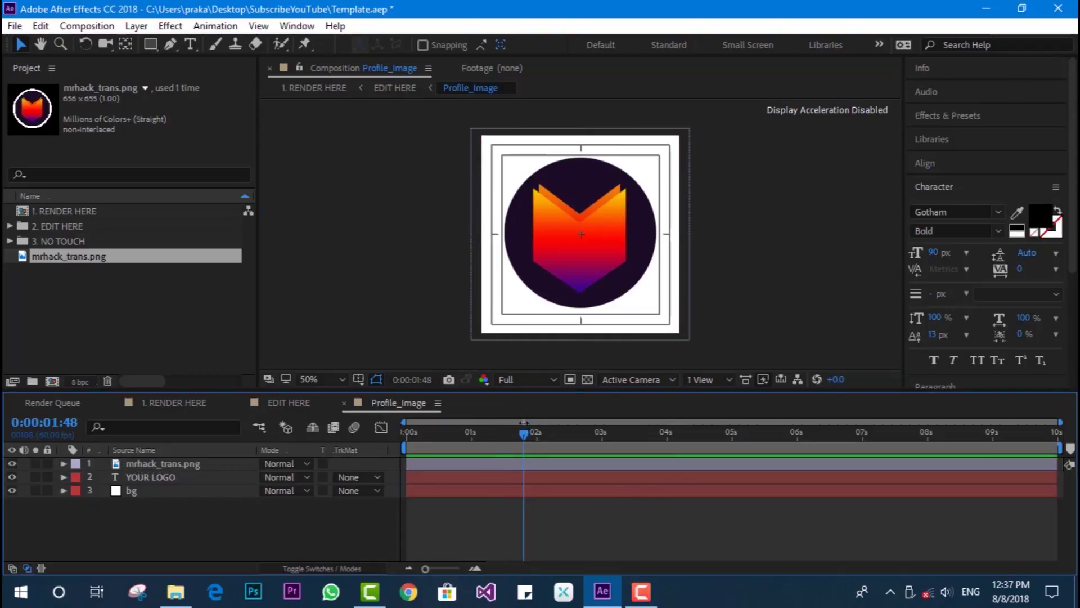
click(272, 403)
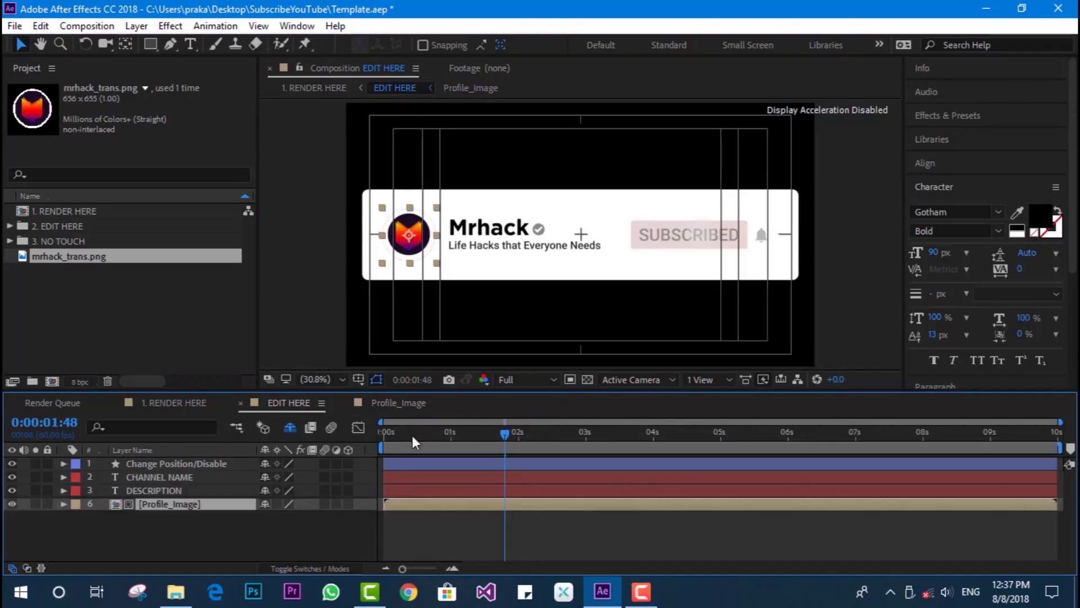
mouse_move(516, 430)
mouse_down()
mouse_move(540, 431)
mouse_move(443, 432)
mouse_move(511, 433)
mouse_up()
- Enlarge the mrhack_trans.png logo slightly and check it in EDIT HERE at about 2 seconds
click(387, 399)
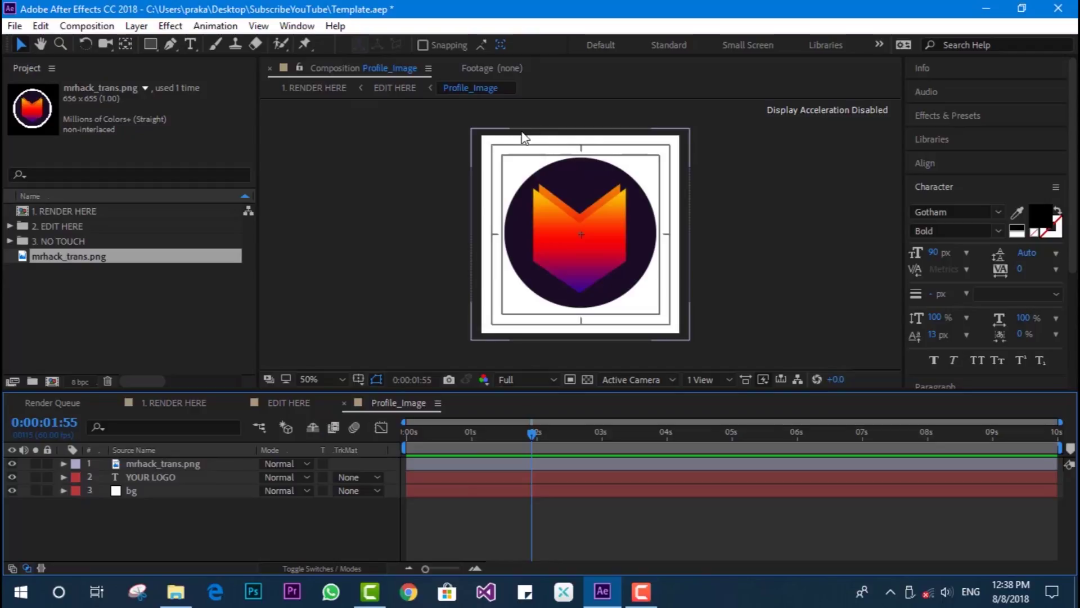
click(566, 246)
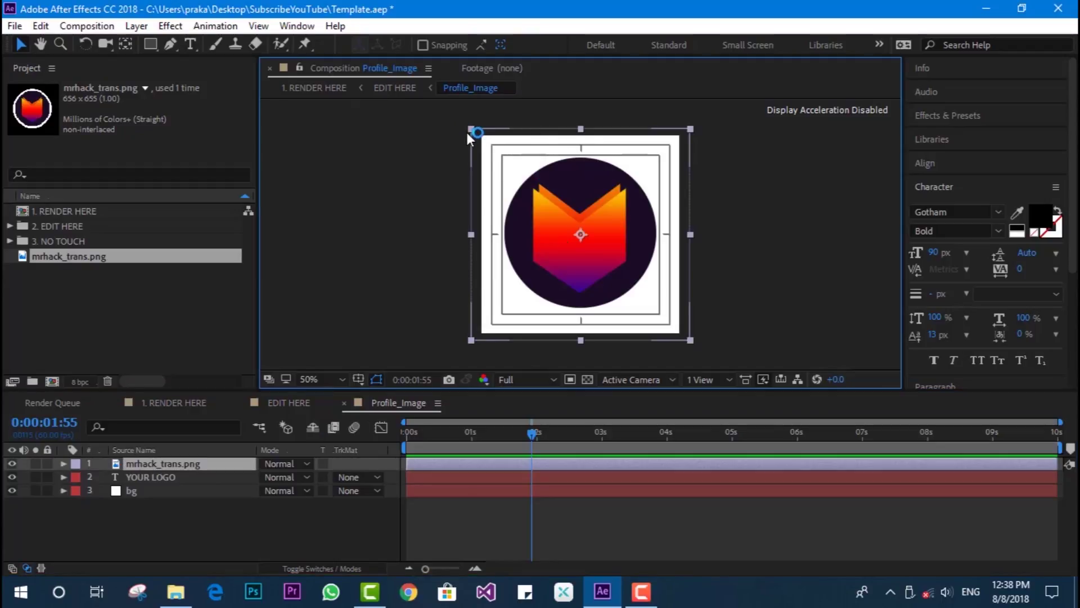
drag(468, 134, 458, 113)
click(297, 401)
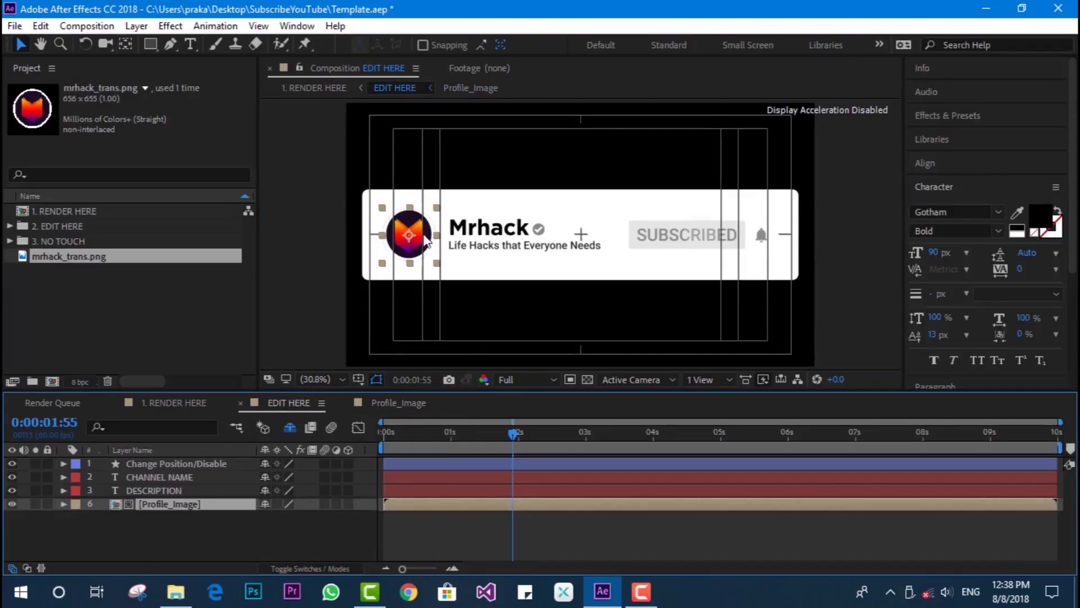
drag(535, 436, 553, 436)
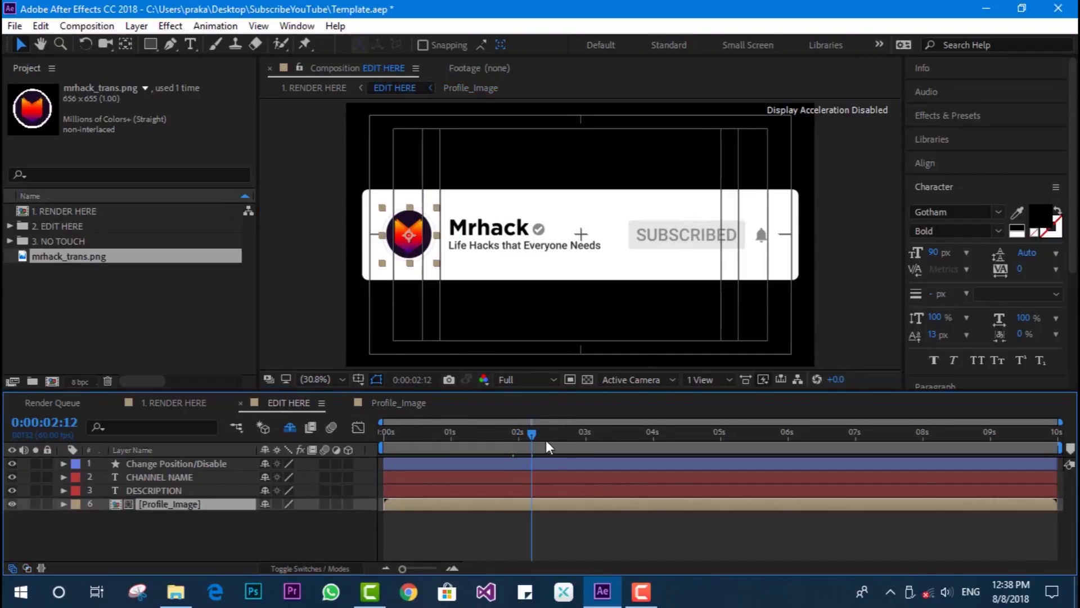
- In 1. RENDER HERE, scrub to about 0:00:02:07 and toggle the transparency grid to check the background
click(186, 404)
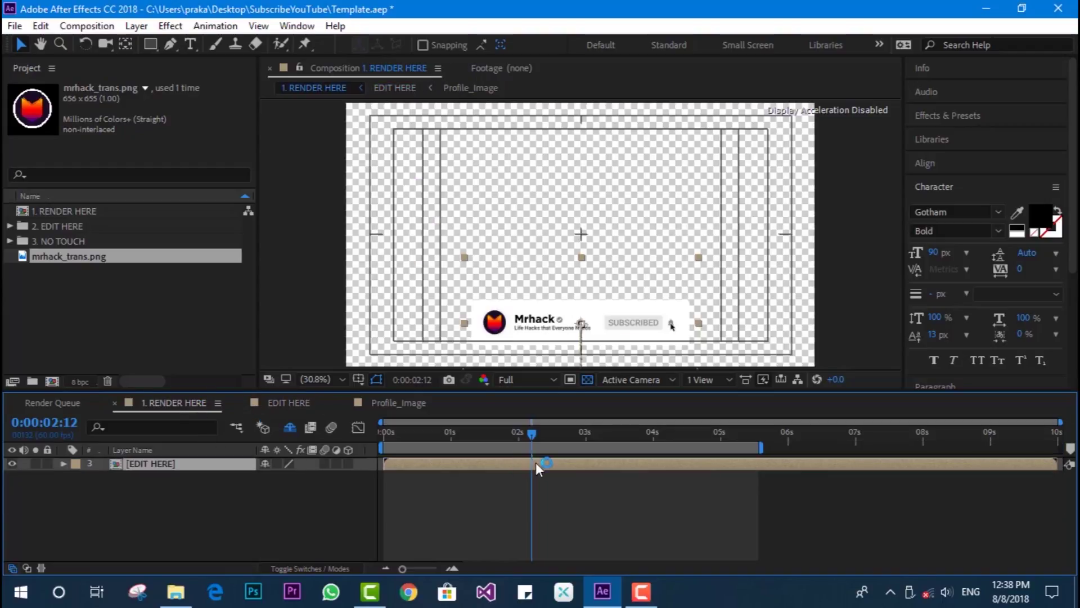
mouse_move(522, 428)
mouse_down()
mouse_move(469, 426)
mouse_move(527, 425)
mouse_up()
click(587, 380)
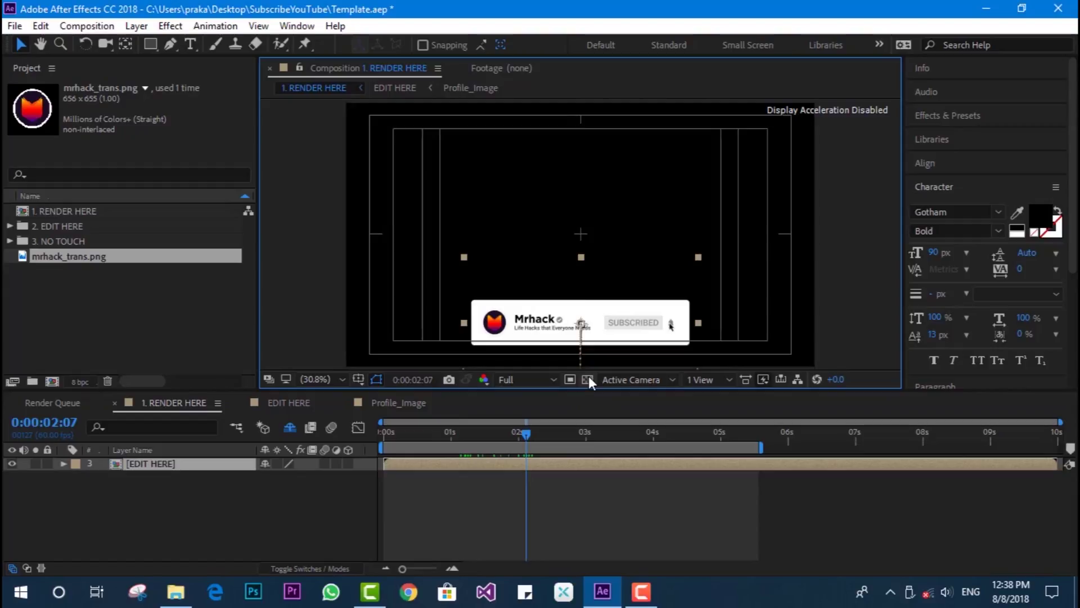
click(588, 380)
click(588, 379)
click(588, 379)
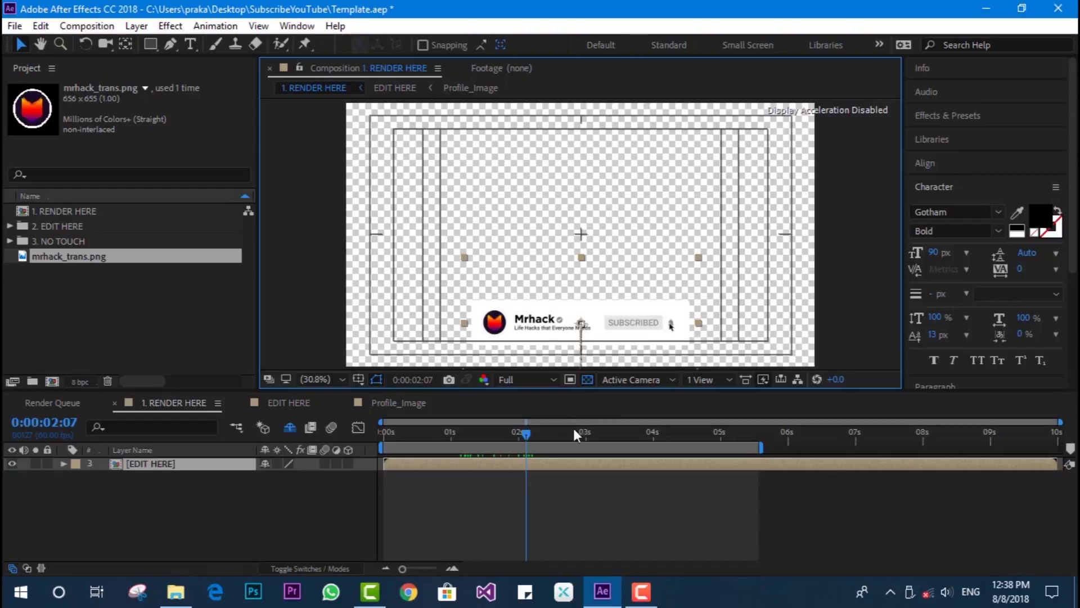
click(13, 25)
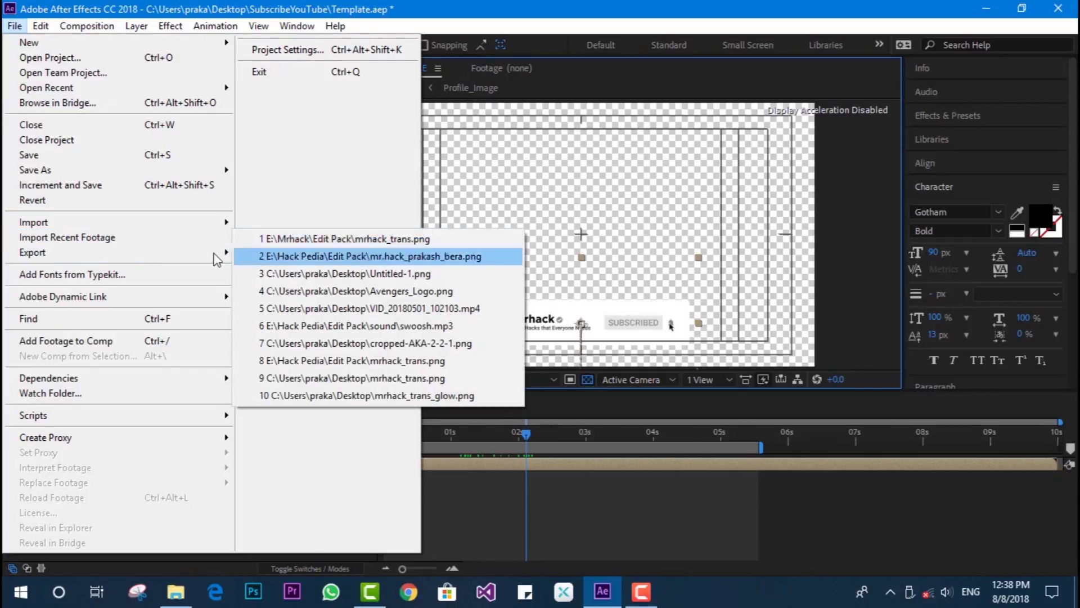
- Add 1. RENDER HERE to the Render Queue with a QuickTime output module using RGB + Alpha channels
mouse_move(219, 252)
click(258, 273)
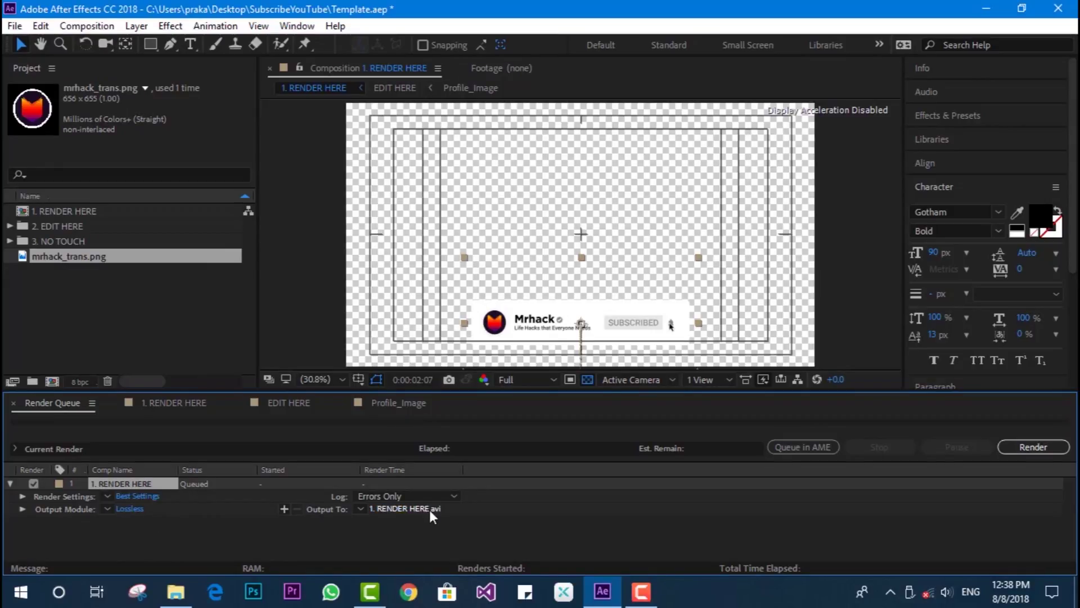
click(135, 509)
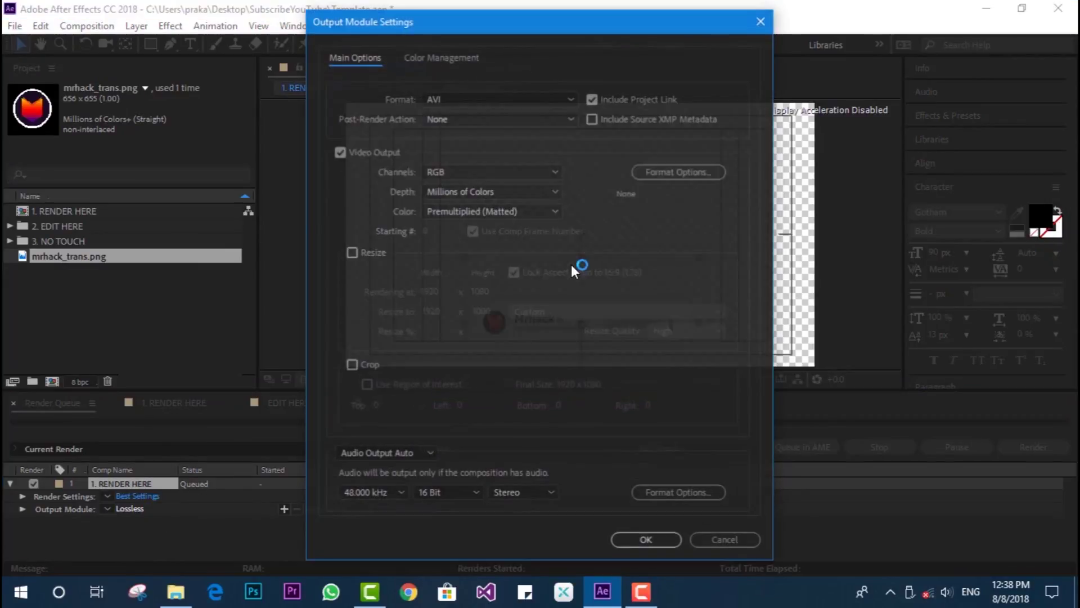
click(498, 98)
click(497, 273)
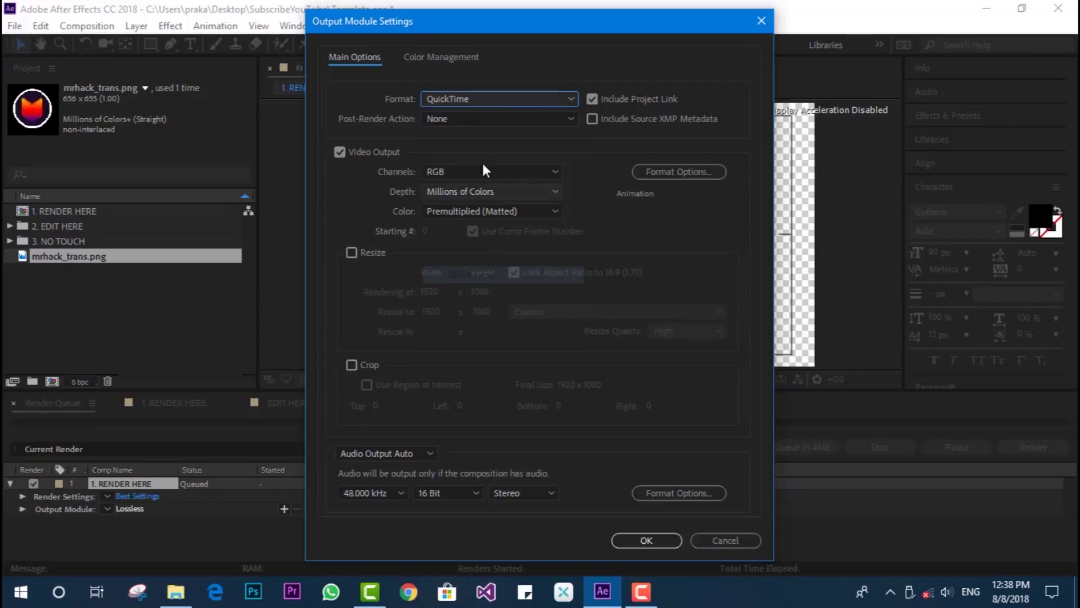
click(543, 170)
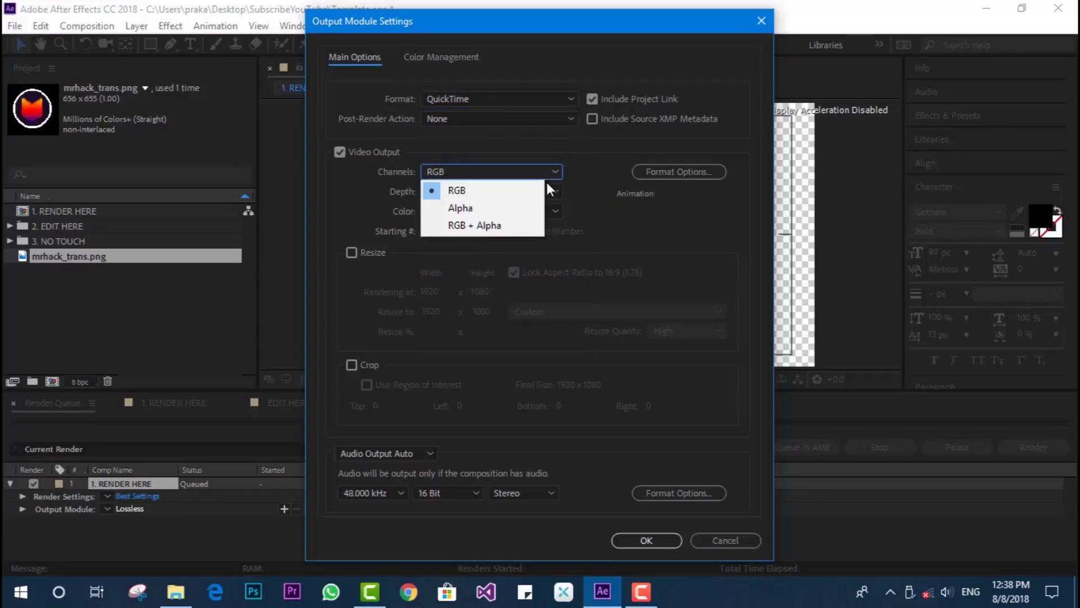
click(531, 226)
click(652, 540)
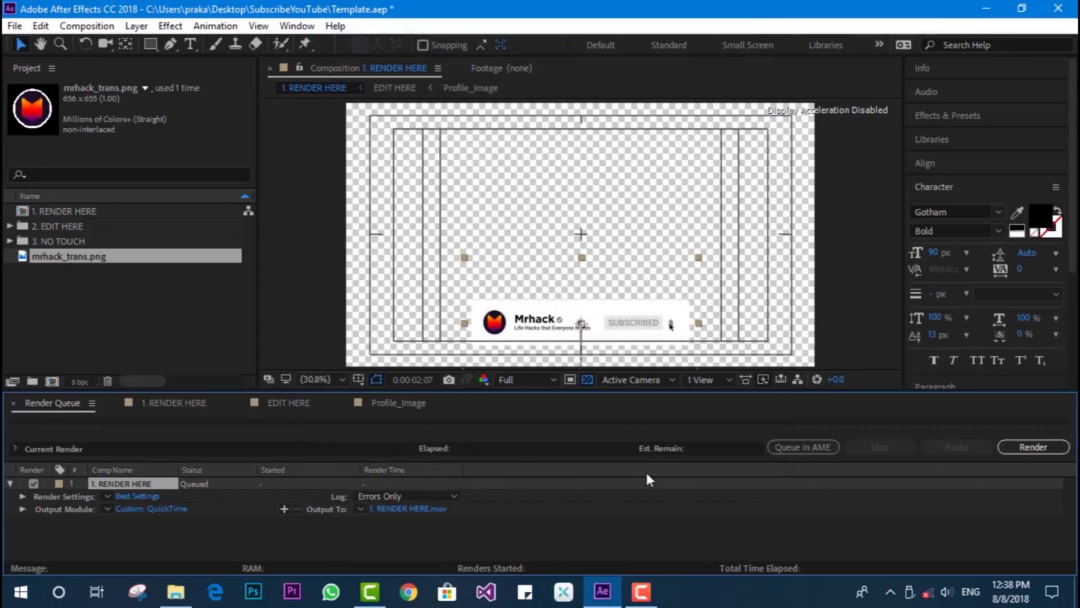
- Start the render of the queued composition to 1. RENDER HERE.mov
click(1045, 445)
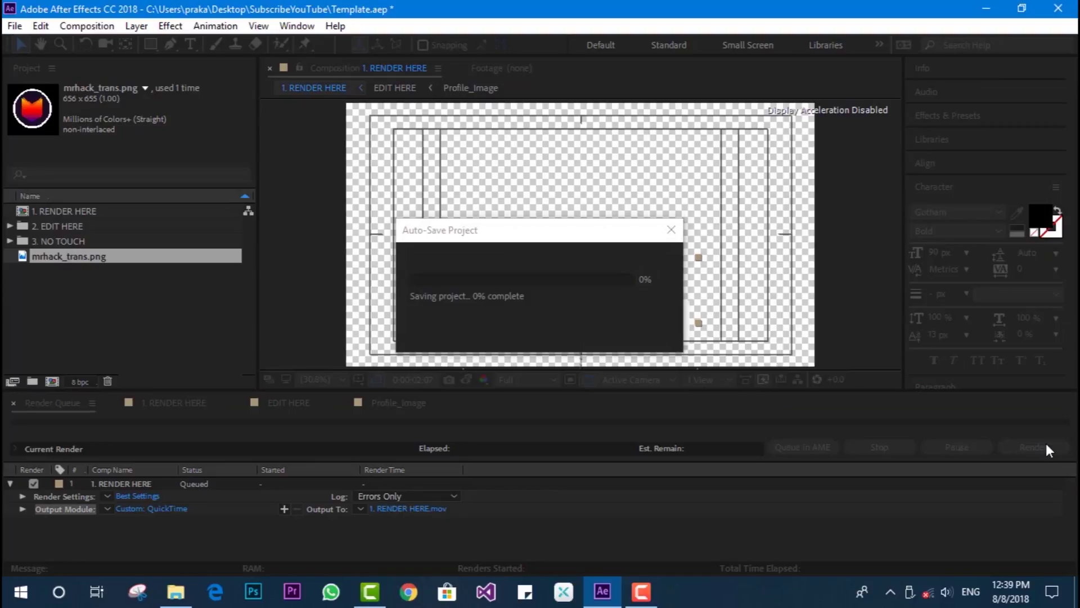